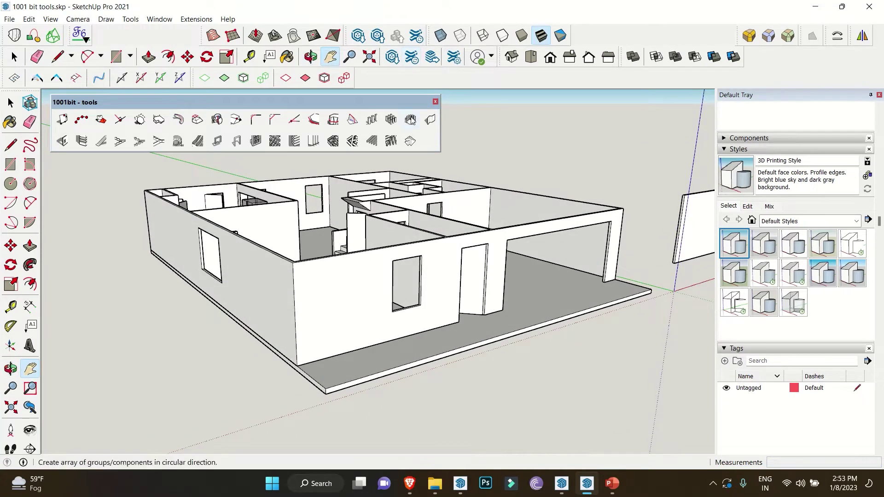
pyautogui.moveTo(403, 250); pyautogui.dragTo(427, 240, button='middle')
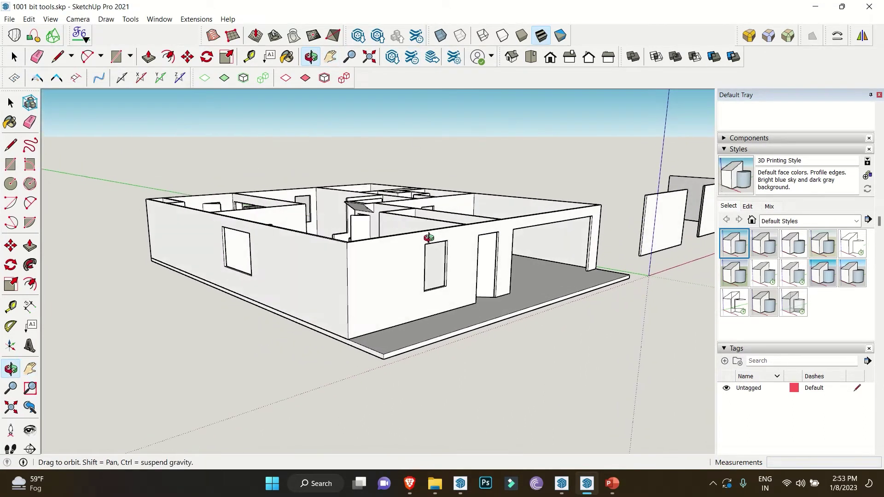
pyautogui.moveTo(357, 256)
pyautogui.mouseDown()
pyautogui.moveTo(422, 253)
pyautogui.moveTo(516, 275)
pyautogui.moveTo(559, 349)
pyautogui.moveTo(400, 312)
pyautogui.mouseUp()
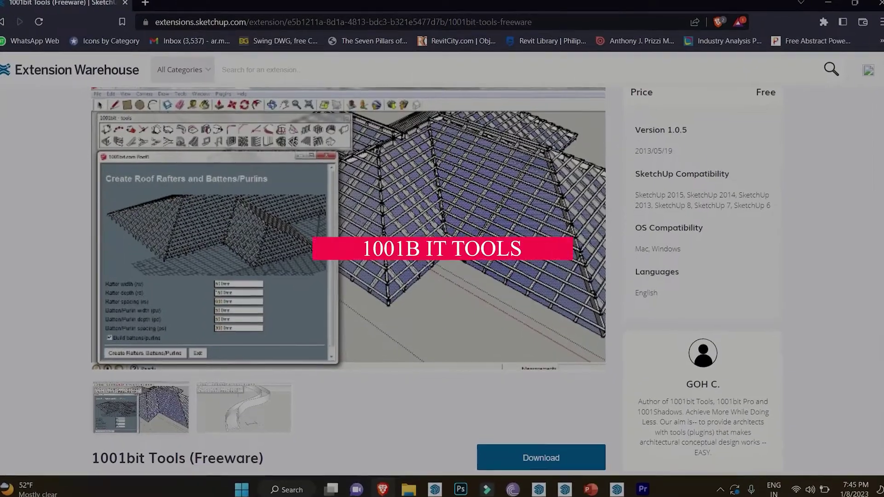
# Read through the 1001bit Tools (Freeware) page in Extension Warehouse, from the preview images to the description.
pyautogui.scroll(-1, 348, 276)
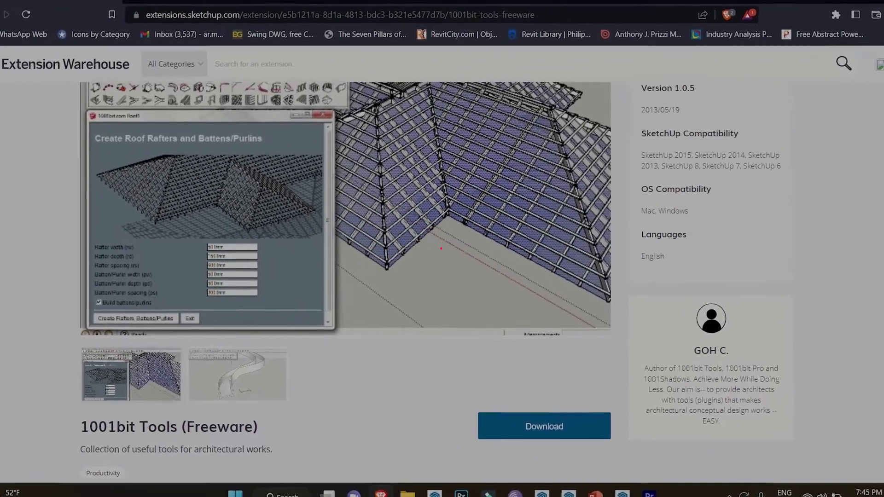
pyautogui.scroll(-2, 442, 249)
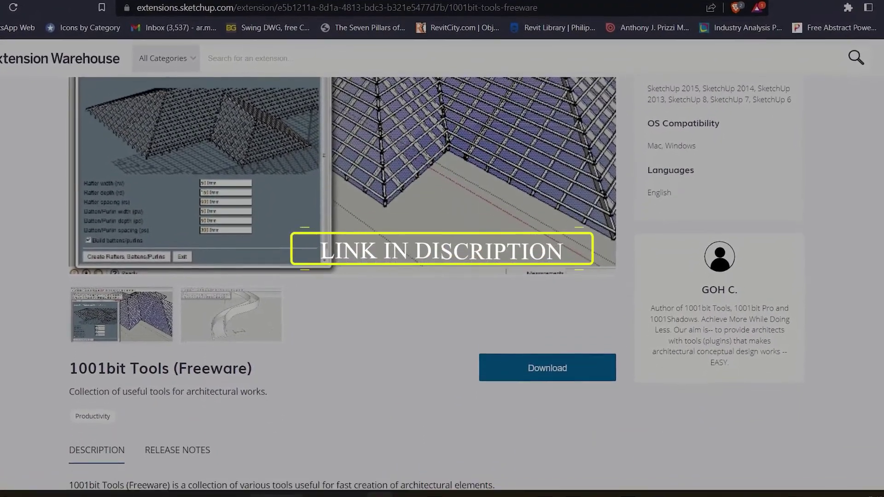
pyautogui.scroll(-2, 442, 249)
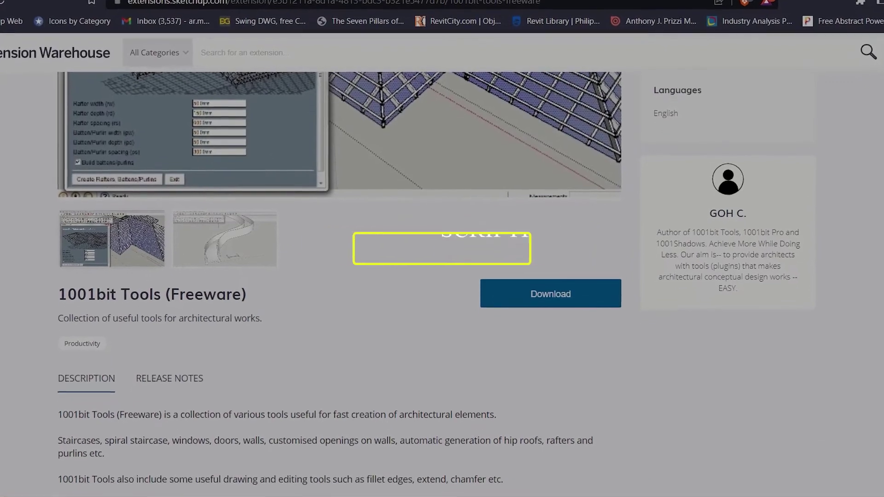
pyautogui.scroll(-1, 443, 248)
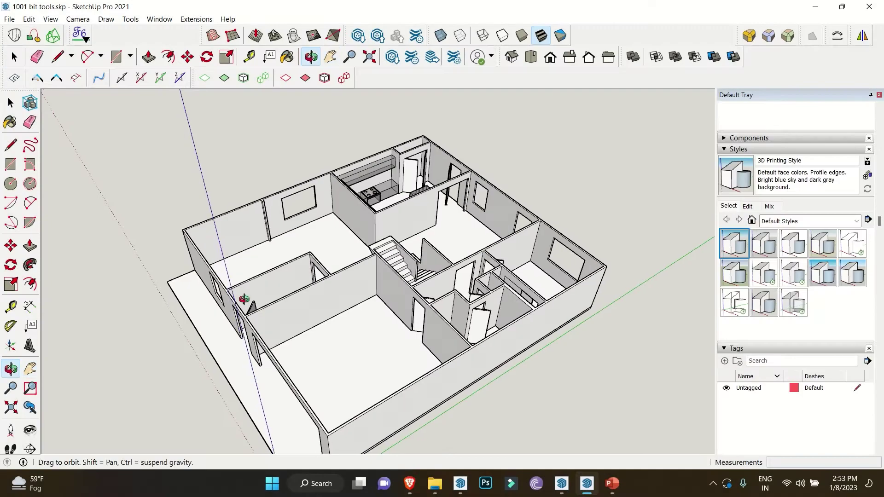
# Examine the house model from several sides and check the selectable front wall face around its window and door openings.
pyautogui.moveTo(243, 300)
pyautogui.mouseDown()
pyautogui.moveTo(336, 307)
pyautogui.moveTo(529, 276)
pyautogui.moveTo(555, 207)
pyautogui.moveTo(484, 258)
pyautogui.moveTo(418, 289)
pyautogui.mouseUp()
pyautogui.press('space')
pyautogui.scroll(2, 408, 290)
pyautogui.click(399, 291)
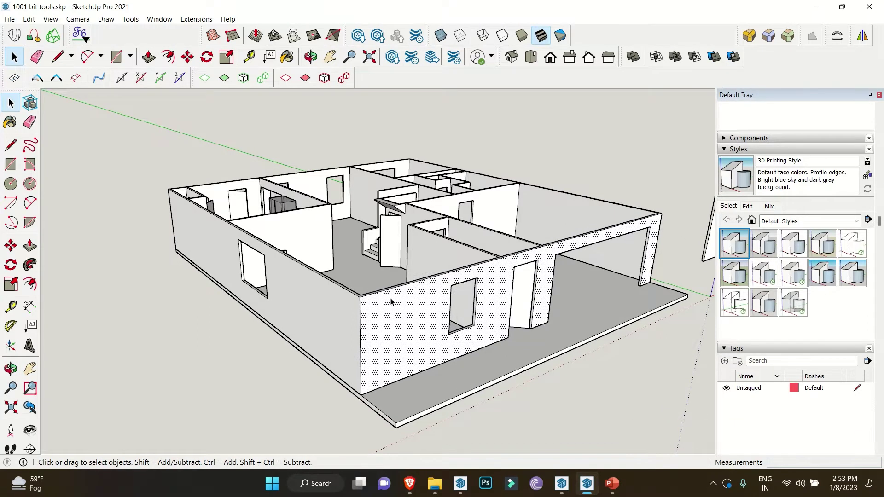
pyautogui.scroll(1, 391, 302)
pyautogui.scroll(1, 503, 308)
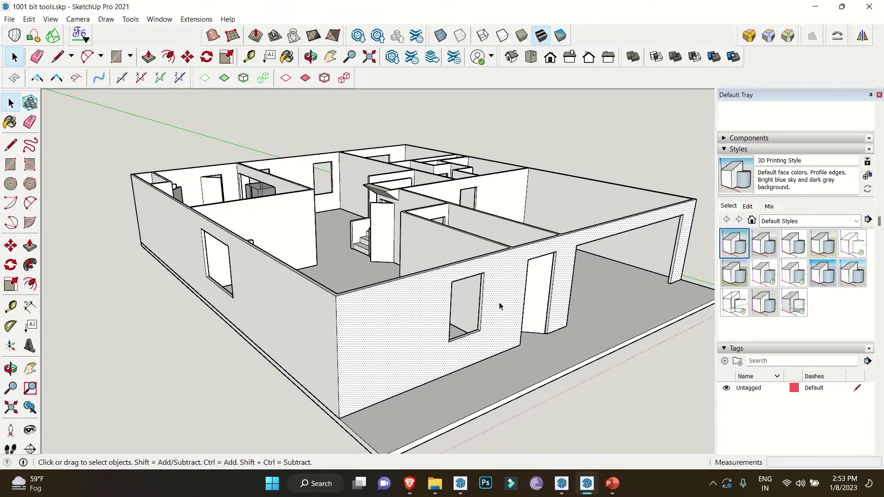
pyautogui.click(480, 302)
pyautogui.moveTo(442, 309); pyautogui.dragTo(173, 327, button='middle')
pyautogui.press('h')
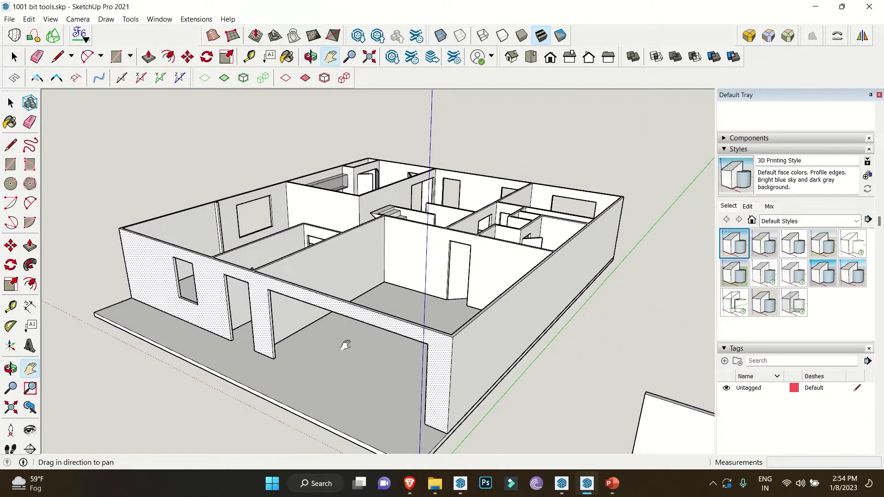
# Inspect the freestanding walls beside the house, selecting the nearest one to check that it is grouped geometry.
pyautogui.moveTo(345, 345); pyautogui.dragTo(223, 239)
pyautogui.moveTo(474, 328); pyautogui.dragTo(312, 286)
pyautogui.keyDown('shift'); pyautogui.moveTo(312, 286); pyautogui.dragTo(280, 273, button='middle'); pyautogui.keyUp('shift')
pyautogui.click(403, 290)
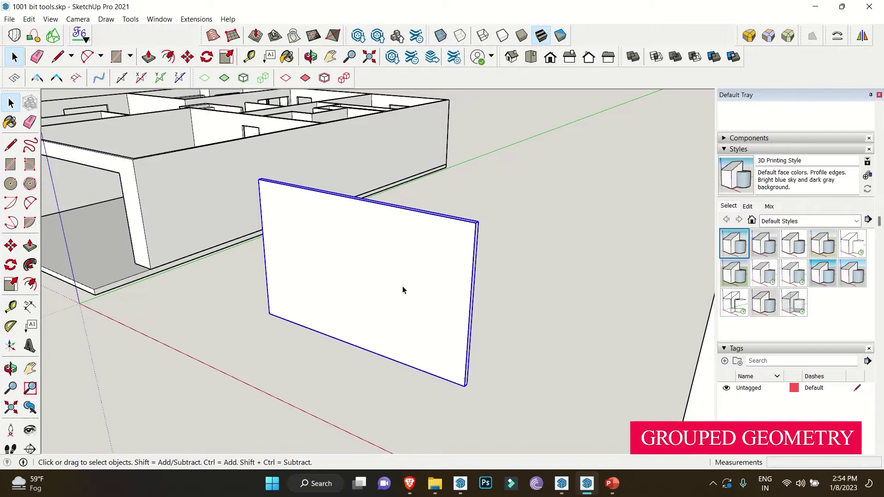
pyautogui.moveTo(406, 280); pyautogui.dragTo(291, 254, button='middle')
pyautogui.scroll(-3, 290, 254)
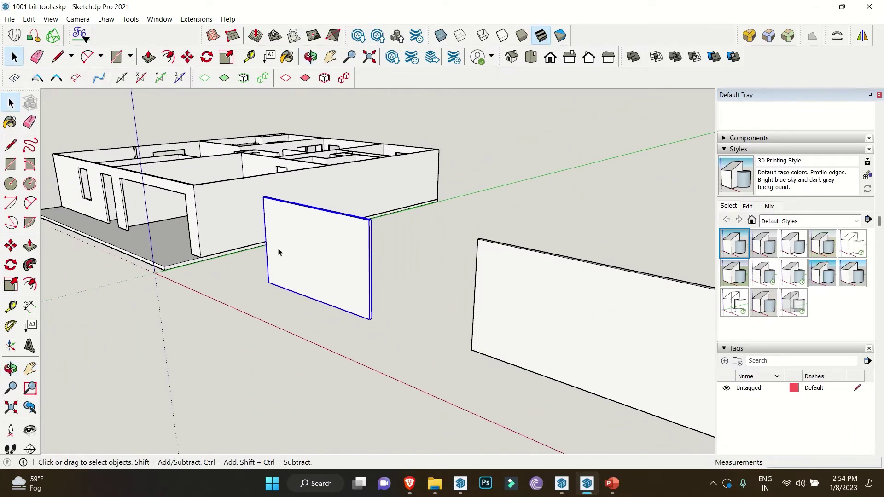
pyautogui.keyDown('shift'); pyautogui.moveTo(369, 284); pyautogui.dragTo(296, 263, button='middle'); pyautogui.keyUp('shift')
pyautogui.click(437, 281)
pyautogui.moveTo(436, 280); pyautogui.dragTo(683, 278, button='middle')
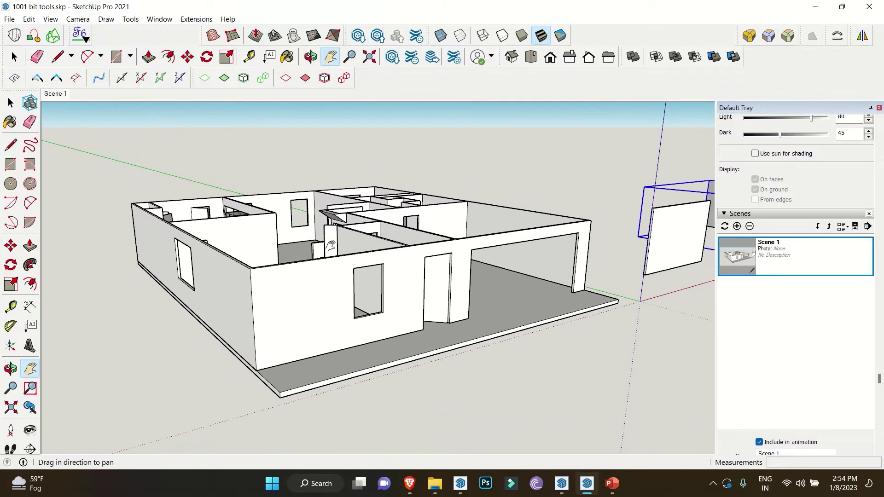
# Show the 1001bit - tools toolbar and move it clear of the scene tab.
pyautogui.rightClick(424, 82)
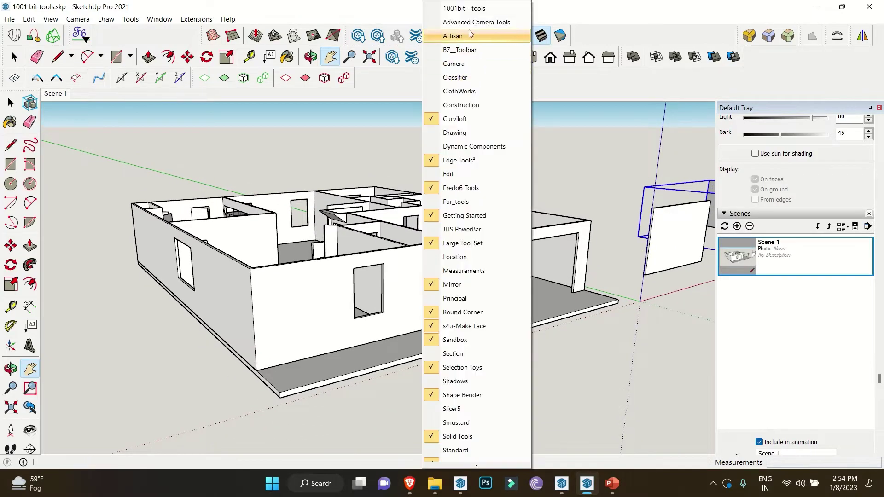
pyautogui.click(464, 9)
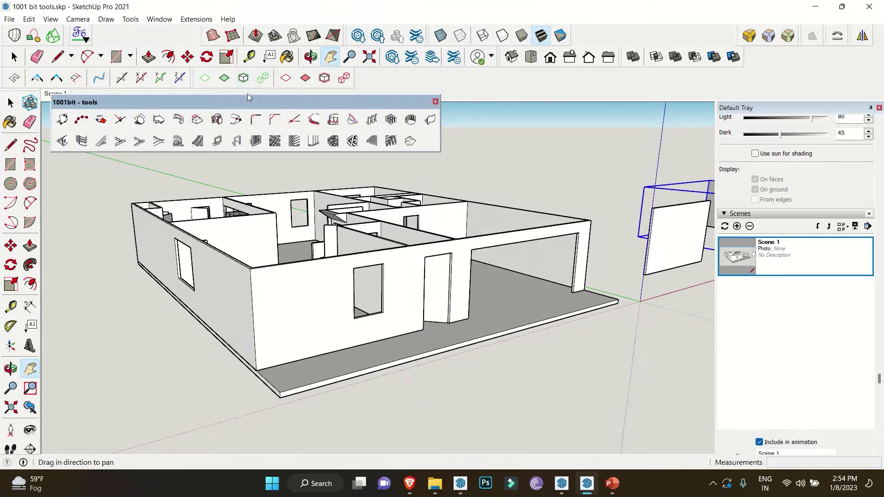
pyautogui.moveTo(244, 102); pyautogui.dragTo(259, 117)
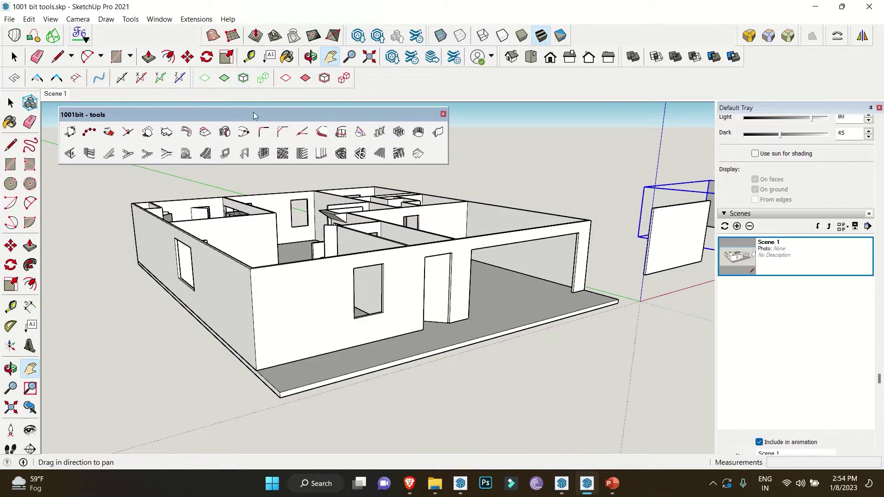
# Create a 1.00 m wide, 1.55 m high opening in the house's front wall, referenced from its lower corner with a 0.89 m vertical distance.
pyautogui.click(79, 159)
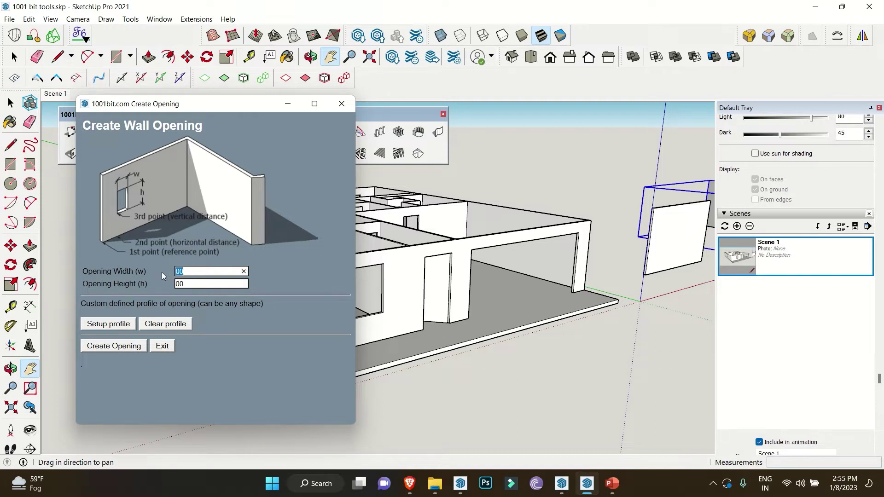
pyautogui.write('00')
pyautogui.write('1.55')
pyautogui.click(112, 346)
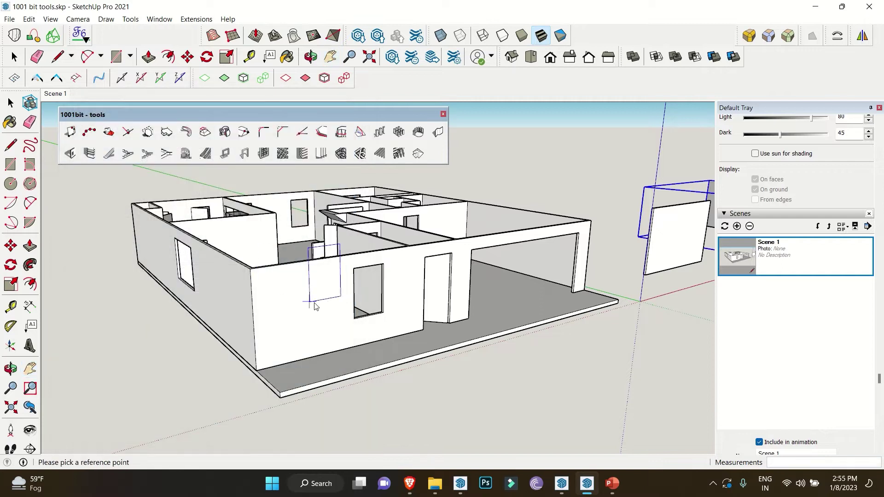
pyautogui.scroll(1, 313, 304)
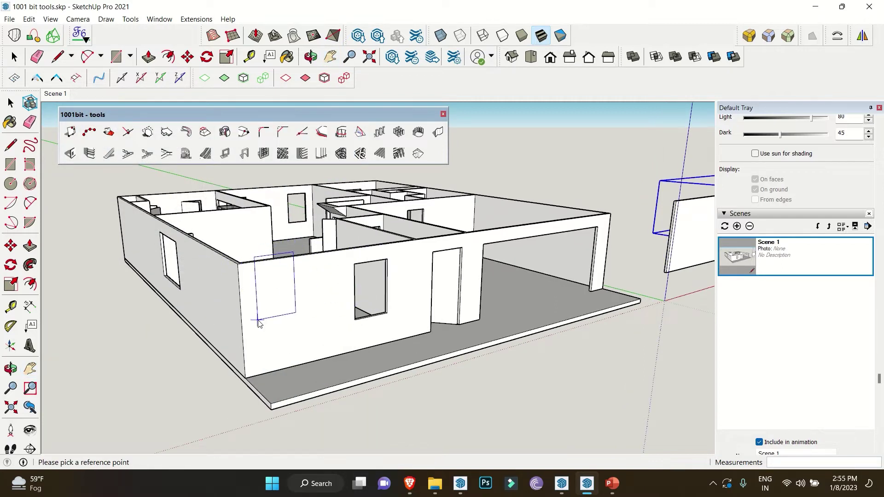
pyautogui.scroll(3, 253, 348)
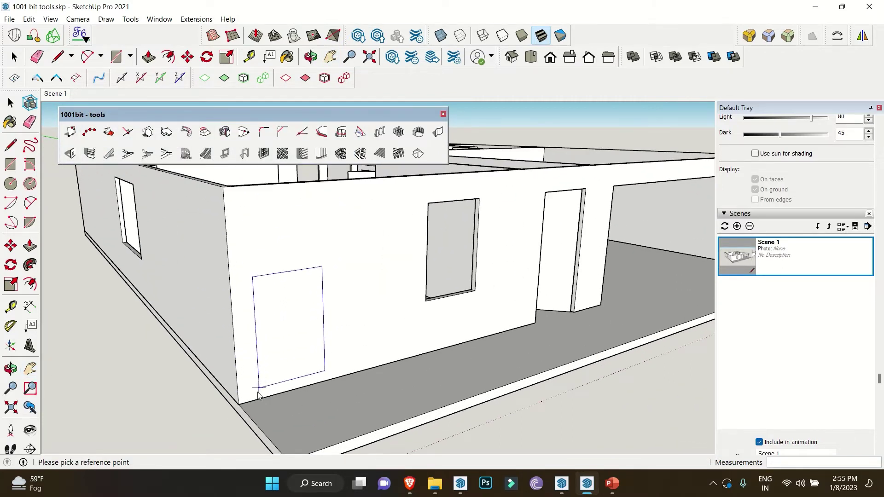
pyautogui.click(237, 406)
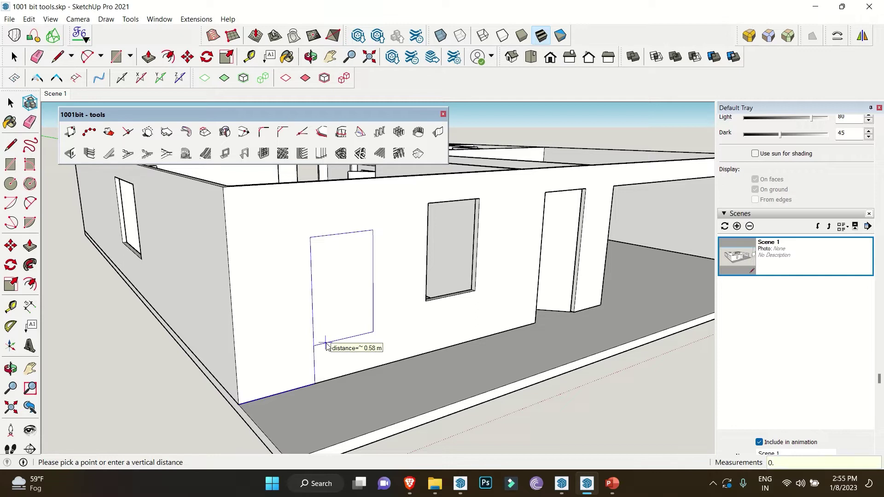
pyautogui.press('Return')
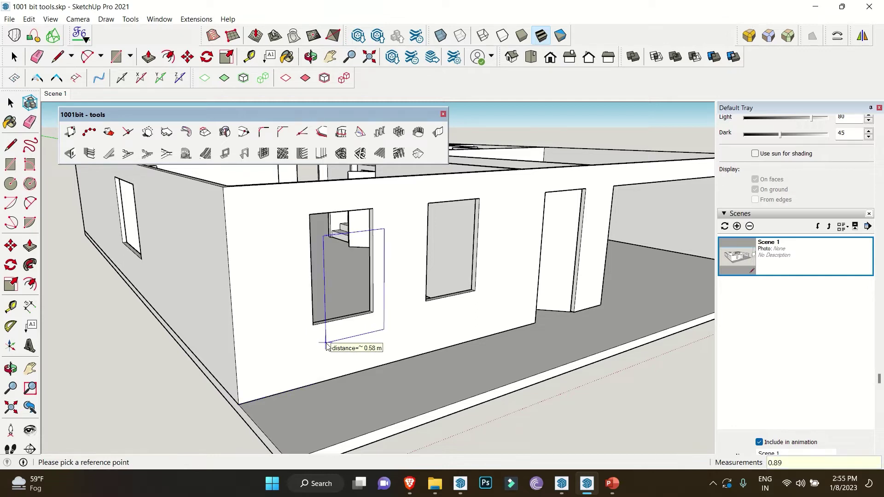
pyautogui.press('space')
# Try to create the 1.00 m by 1.55 m opening on the freestanding grouped wall without entering the group, and delete the misplaced face.
pyautogui.moveTo(414, 343); pyautogui.dragTo(405, 319, button='middle')
pyautogui.scroll(2, 282, 345)
pyautogui.scroll(1, 281, 345)
pyautogui.click(281, 338)
pyautogui.scroll(-5, 406, 351)
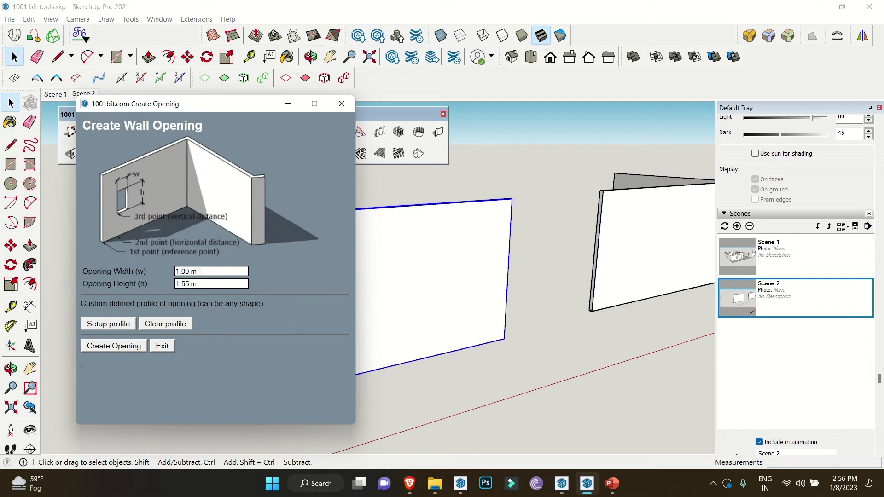
pyautogui.click(114, 347)
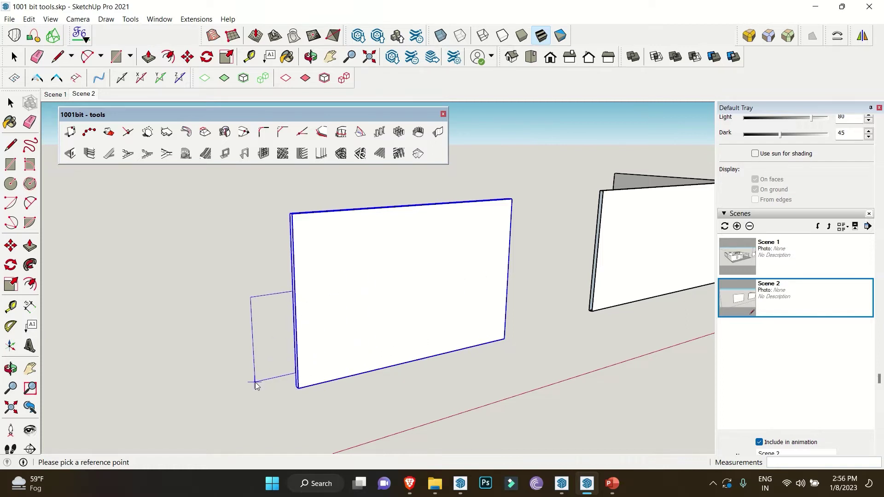
pyautogui.moveTo(298, 389); pyautogui.dragTo(295, 387, button='middle')
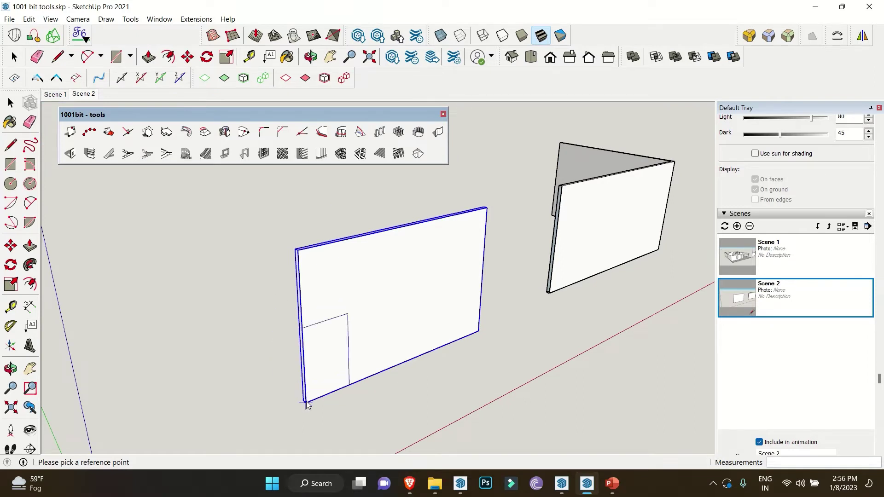
pyautogui.click(306, 404)
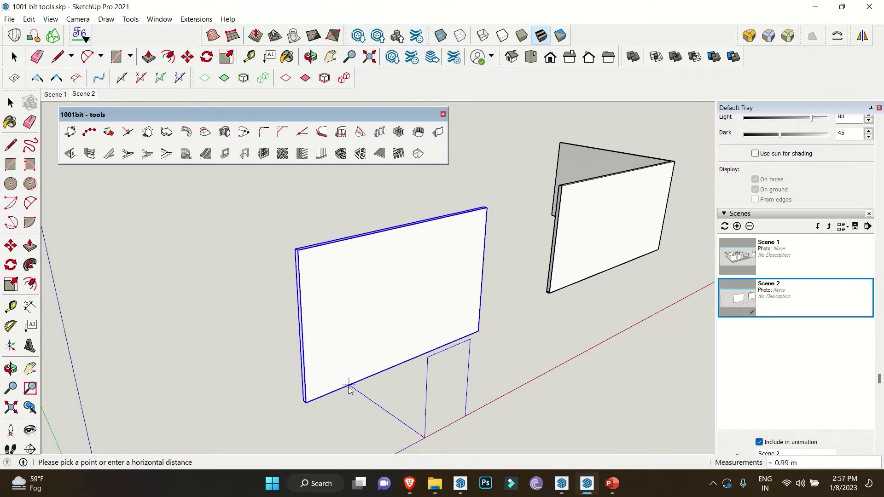
pyautogui.click(351, 389)
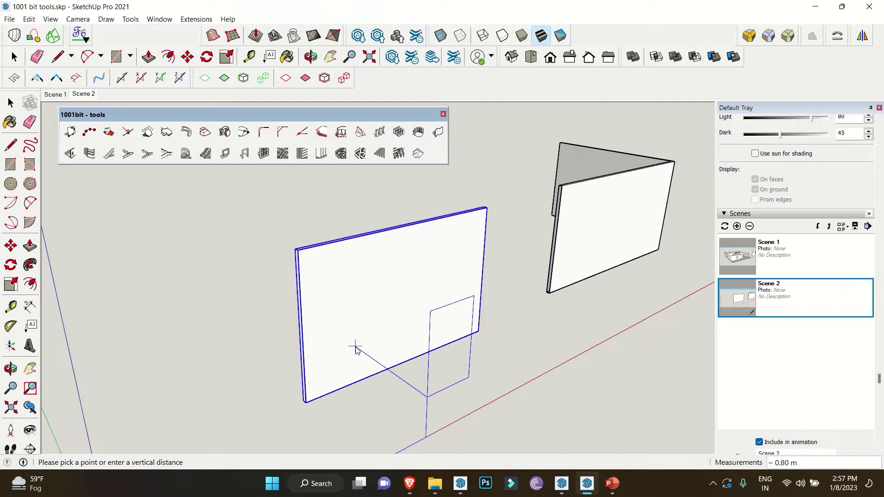
pyautogui.click(412, 352)
pyautogui.moveTo(438, 350); pyautogui.dragTo(410, 342, button='middle')
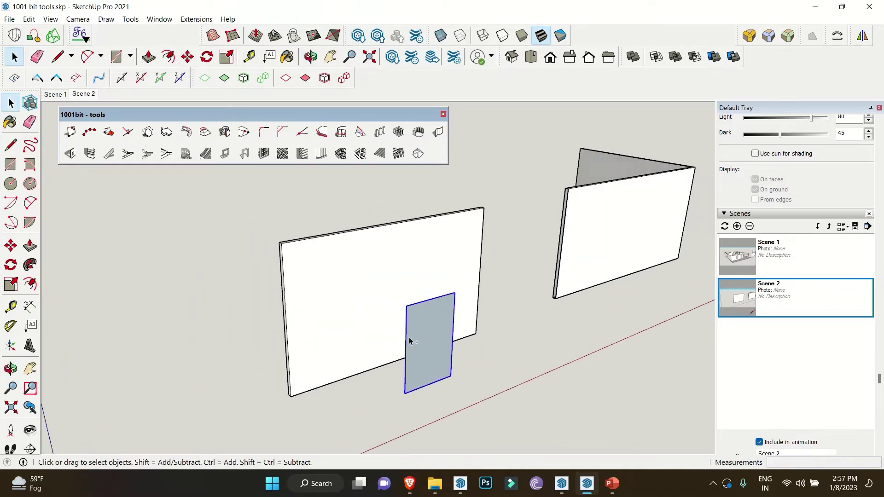
pyautogui.press('Delete')
# Inside the freestanding wall group, create the 1.00 m by 1.55 m opening about 0.99 m from the lower corner and 0.9 m up.
pyautogui.click(393, 333)
pyautogui.doubleClick(401, 342)
pyautogui.click(401, 341)
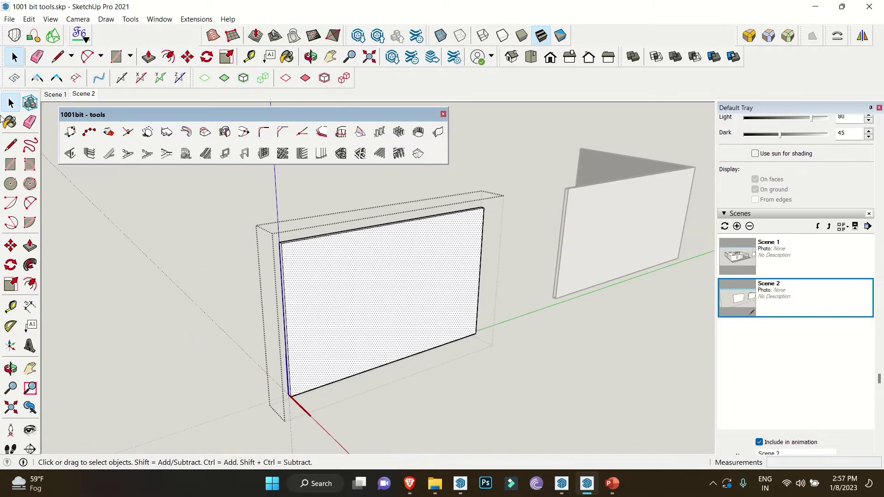
pyautogui.click(77, 157)
pyautogui.click(107, 347)
pyautogui.click(292, 397)
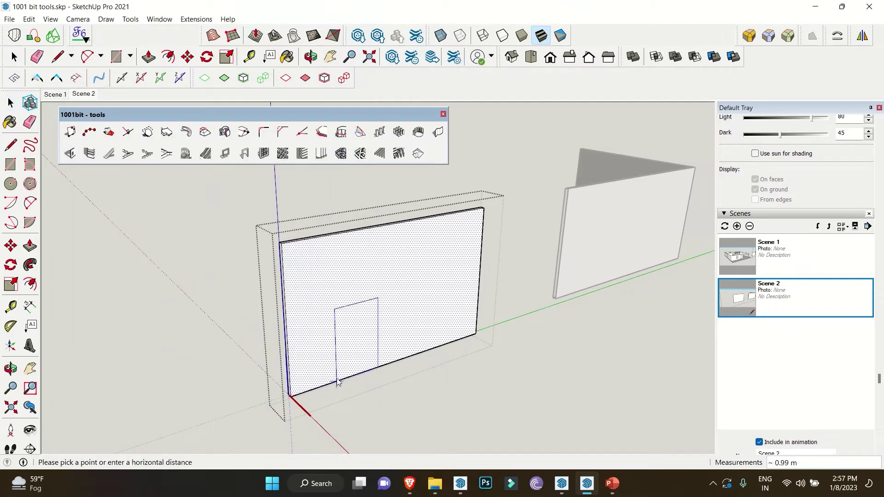
pyautogui.click(337, 381)
pyautogui.write('0.9m')
pyautogui.press('Return')
pyautogui.press('space')
pyautogui.click(401, 396)
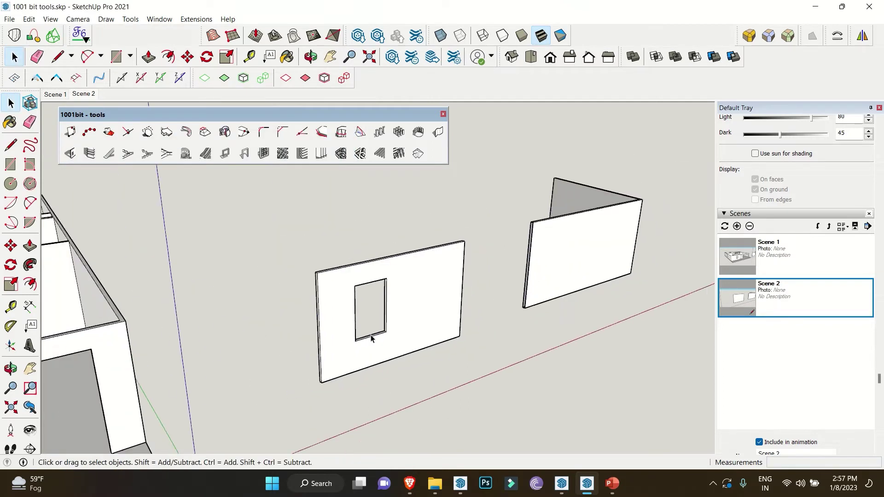
# Delete the L-shaped freestanding wall next to the wall that has the new opening.
pyautogui.moveTo(371, 338); pyautogui.dragTo(195, 275, button='middle')
pyautogui.scroll(3, 269, 283)
pyautogui.click(295, 302)
pyautogui.moveTo(295, 302); pyautogui.dragTo(406, 342, button='middle')
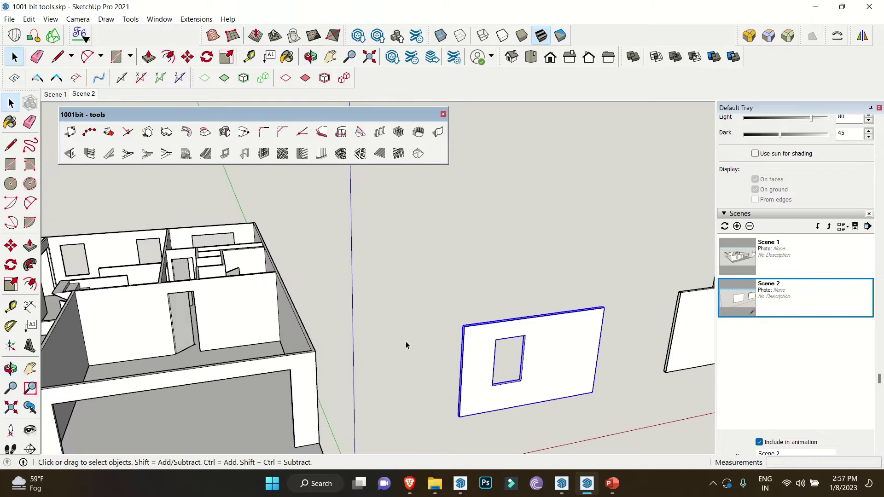
pyautogui.press('h')
pyautogui.moveTo(594, 344); pyautogui.dragTo(228, 284)
pyautogui.scroll(2, 451, 273)
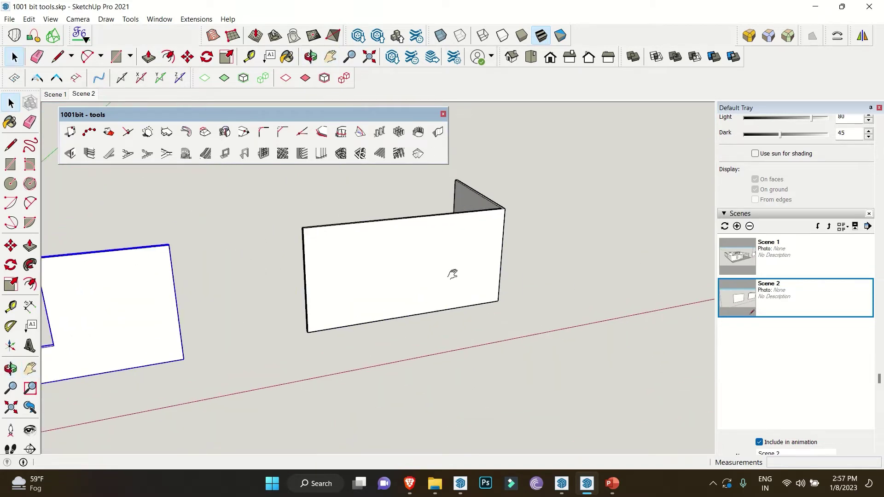
pyautogui.press('space')
pyautogui.click(485, 298)
pyautogui.moveTo(468, 281); pyautogui.dragTo(474, 283)
pyautogui.press('Delete')
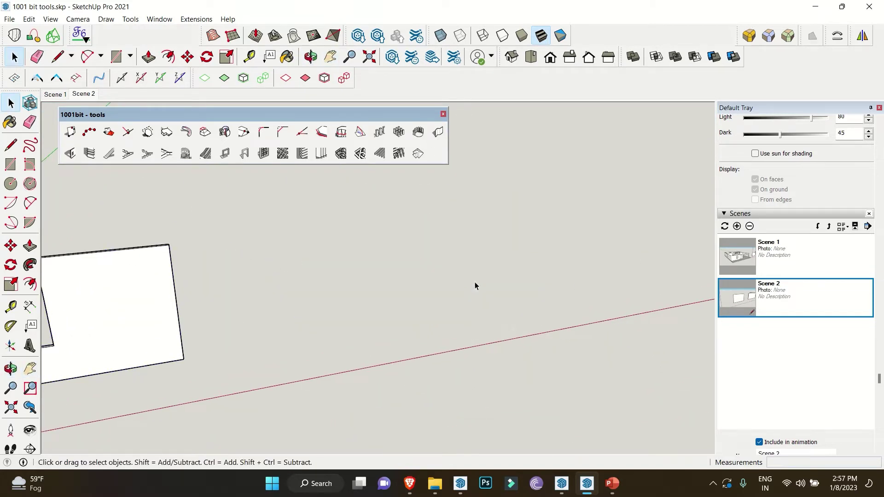
# Draw a Z-shaped path of three connected line segments on the ground beside the freestanding wall with the opening.
pyautogui.moveTo(475, 283); pyautogui.dragTo(285, 409, button='middle')
pyautogui.press('l')
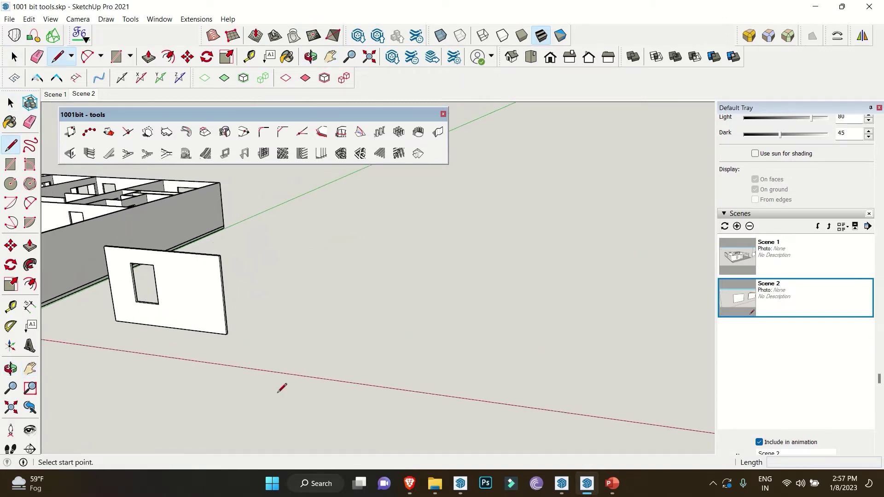
pyautogui.click(286, 350)
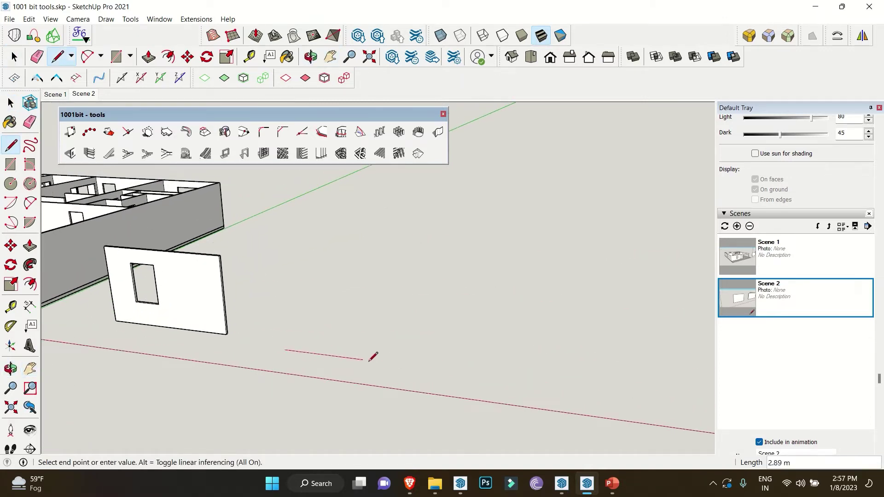
pyautogui.click(485, 375)
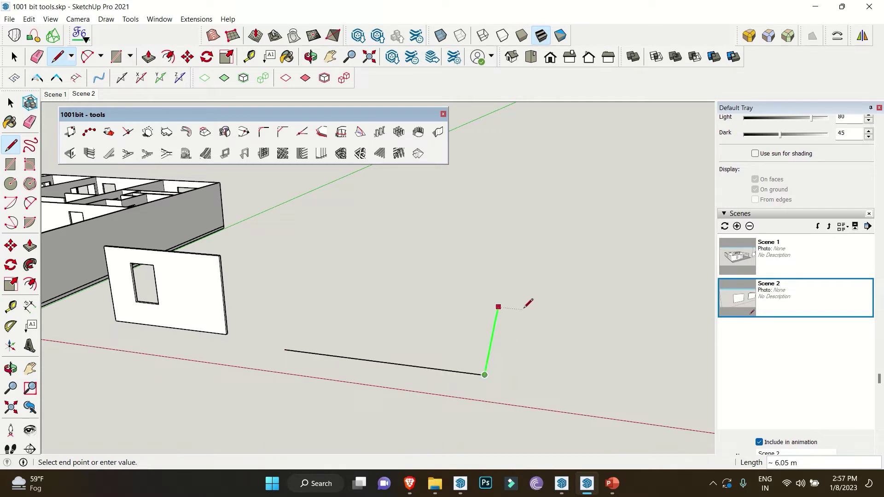
pyautogui.click(536, 279)
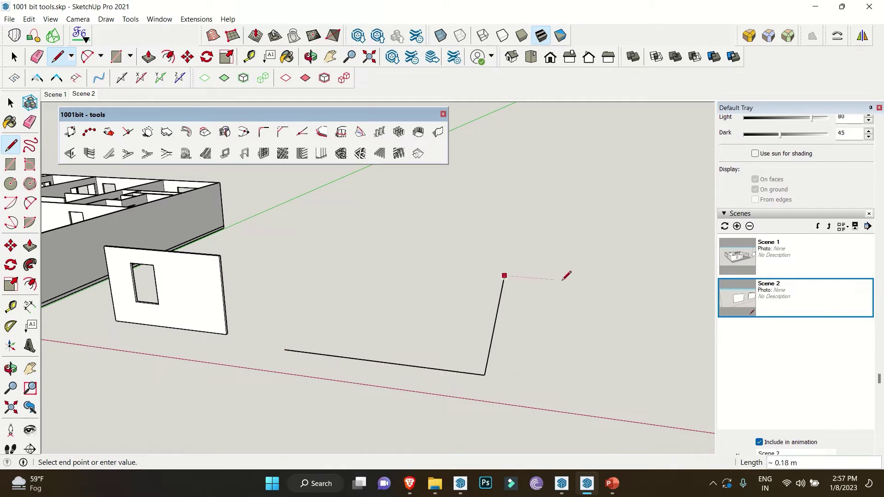
pyautogui.click(639, 288)
pyautogui.moveTo(518, 312); pyautogui.dragTo(433, 310, button='middle')
pyautogui.press('space')
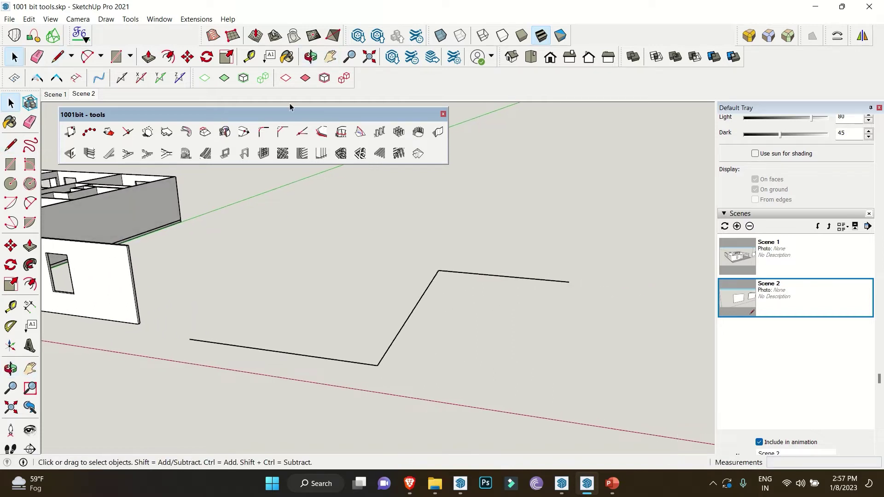
# Set up a 1001bit vertical wall with left alignment, 0.09 m thickness and 3.00 m height, built as a group.
pyautogui.click(438, 133)
pyautogui.moveTo(216, 45); pyautogui.dragTo(259, 58)
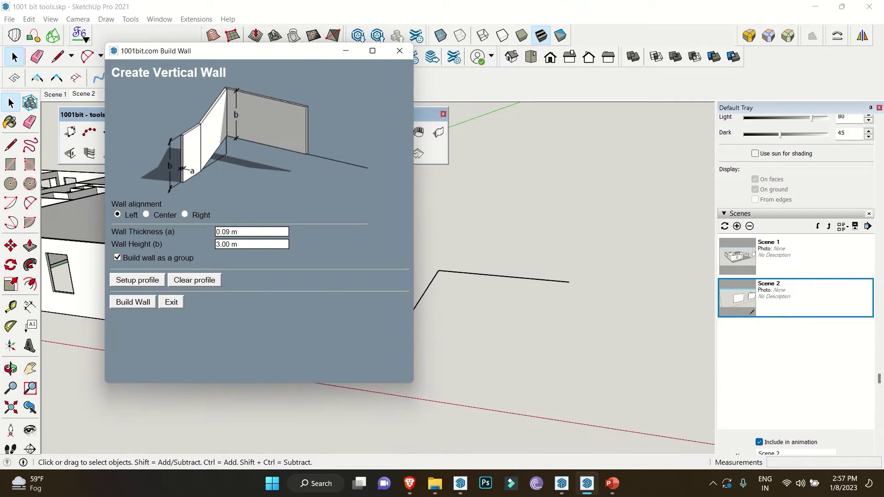
pyautogui.click(118, 216)
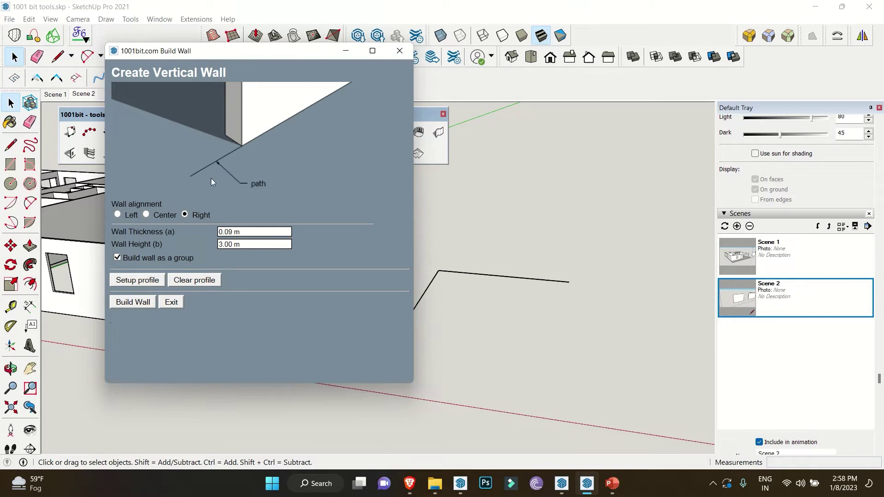
pyautogui.click(118, 215)
pyautogui.click(136, 303)
# Build the wall along the Z-shaped path by picking its four points in order and finishing at the far end.
pyautogui.moveTo(144, 304); pyautogui.dragTo(135, 378, button='middle')
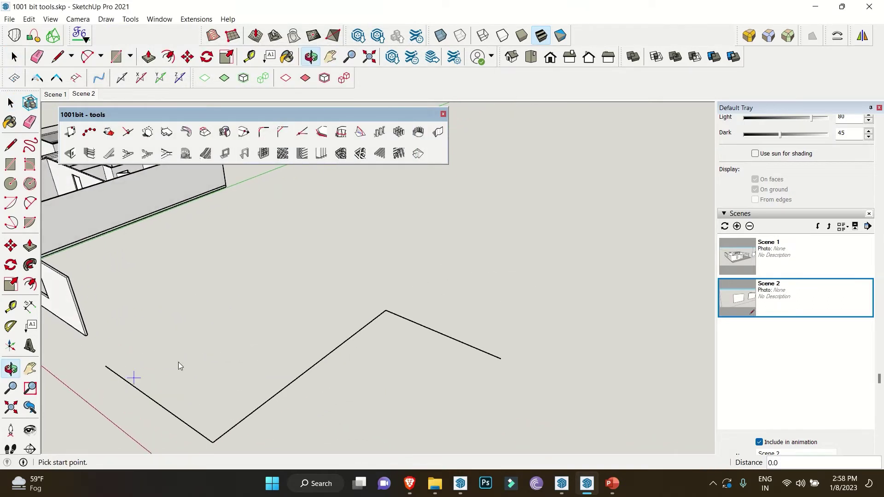
pyautogui.scroll(-3, 478, 253)
pyautogui.scroll(5, 202, 357)
pyautogui.scroll(5, 162, 339)
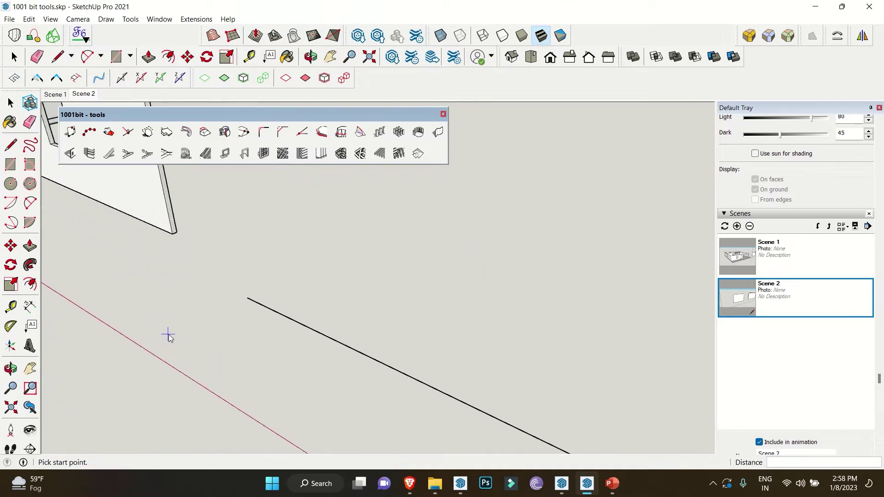
pyautogui.click(274, 280)
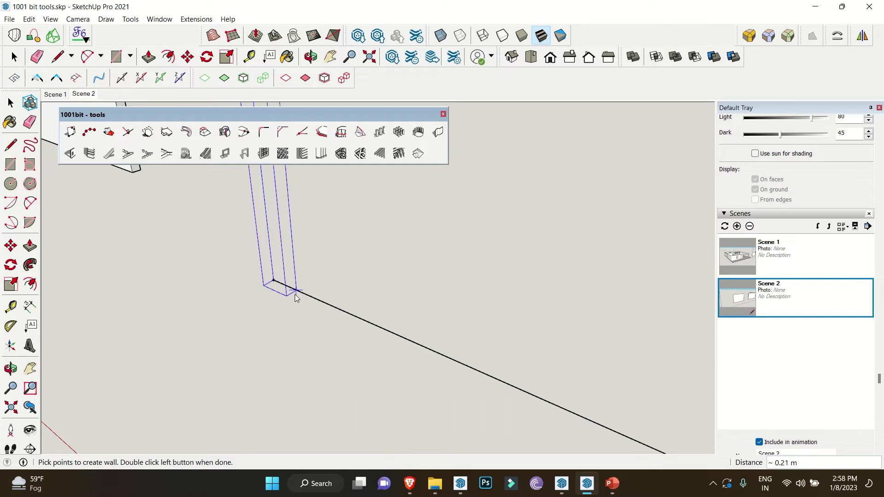
pyautogui.scroll(-5, 295, 293)
pyautogui.click(382, 340)
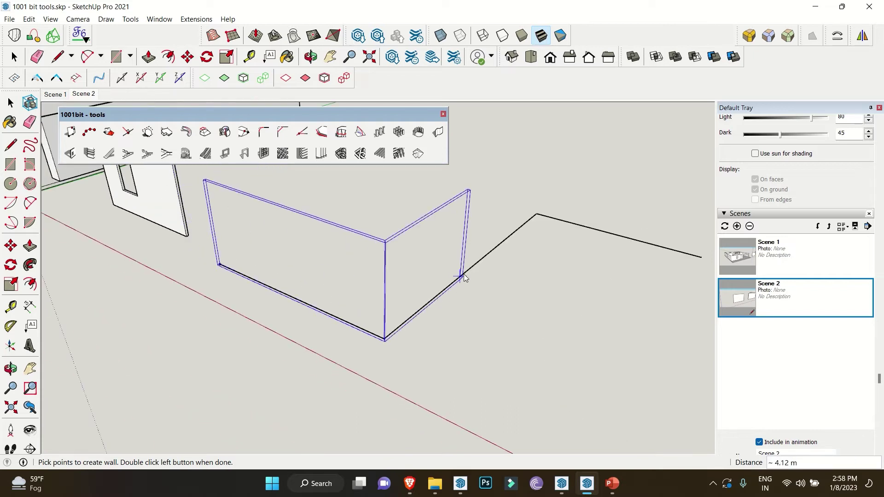
pyautogui.click(537, 215)
pyautogui.scroll(-3, 537, 219)
pyautogui.scroll(2, 510, 245)
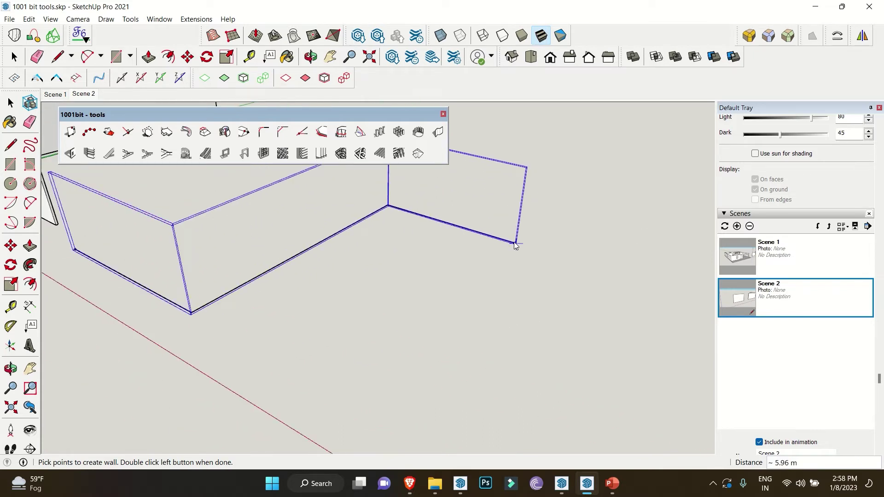
pyautogui.doubleClick(515, 244)
# Create a raised window opening in the front segment of the new wall, referenced from the segment's lower left corner.
pyautogui.scroll(-4, 411, 342)
pyautogui.scroll(2, 429, 292)
pyautogui.press('h')
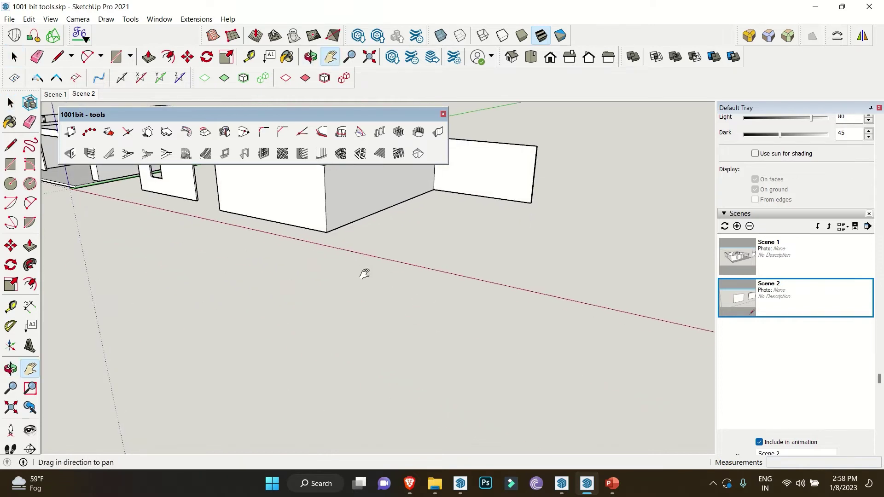
pyautogui.moveTo(349, 232); pyautogui.dragTo(349, 312)
pyautogui.scroll(2, 345, 249)
pyautogui.moveTo(342, 242); pyautogui.dragTo(341, 269)
pyautogui.moveTo(341, 269); pyautogui.dragTo(341, 248, button='middle')
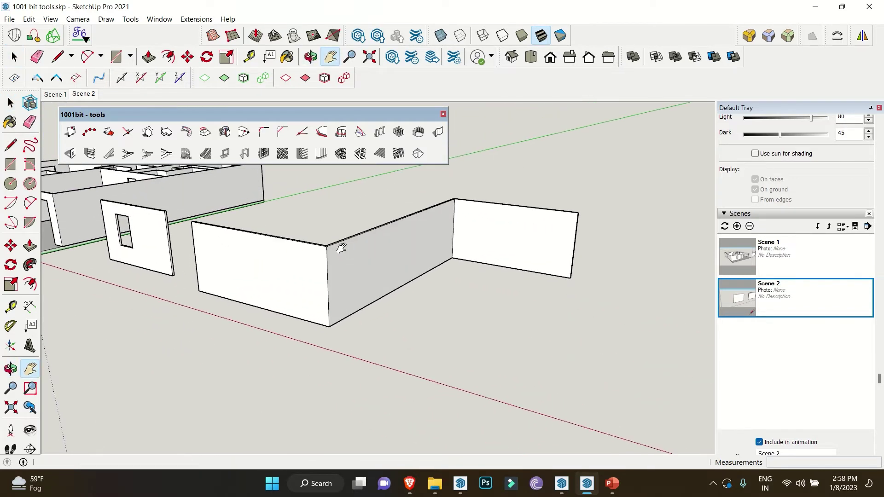
pyautogui.scroll(2, 342, 248)
pyautogui.moveTo(341, 250); pyautogui.dragTo(346, 272)
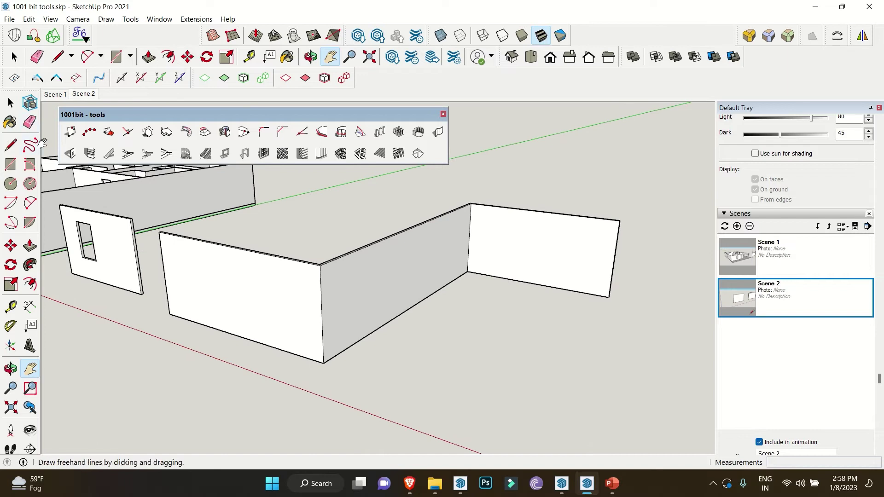
pyautogui.click(70, 153)
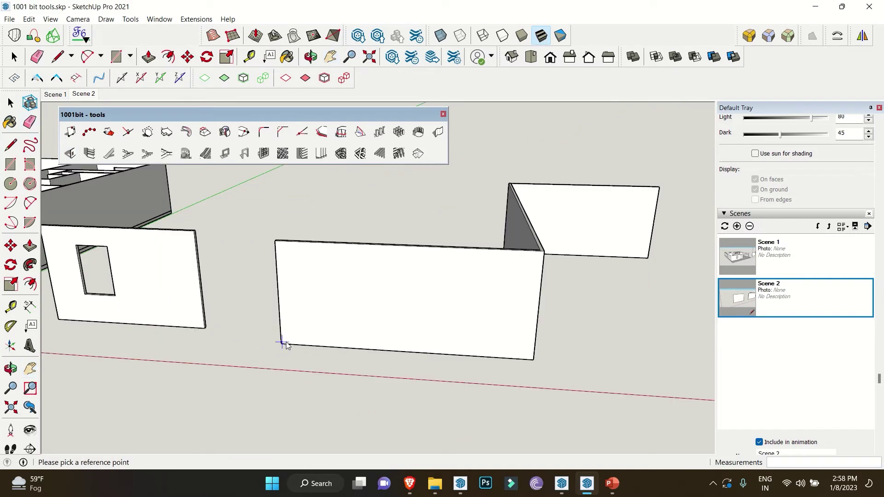
pyautogui.click(281, 344)
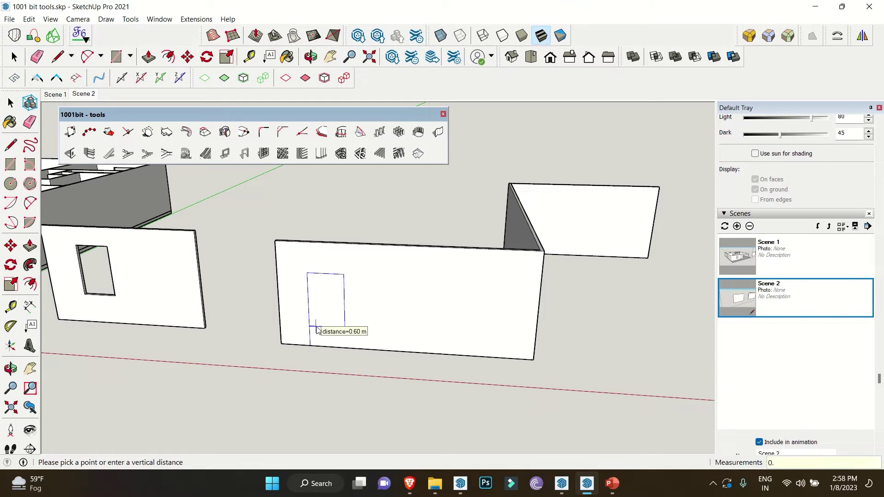
pyautogui.click(317, 330)
# Create a 0.90 m wide, 2.4 m high door opening at floor level beside the window opening, referenced from the wall's lower left corner.
pyautogui.moveTo(360, 353); pyautogui.dragTo(300, 351, button='middle')
pyautogui.moveTo(429, 351); pyautogui.dragTo(416, 321, button='middle')
pyautogui.scroll(-1, 395, 333)
pyautogui.keyDown('shift'); pyautogui.moveTo(345, 307); pyautogui.dragTo(401, 337, button='middle'); pyautogui.keyUp('shift')
pyautogui.scroll(1, 450, 332)
pyautogui.scroll(1, 422, 334)
pyautogui.scroll(1, 421, 342)
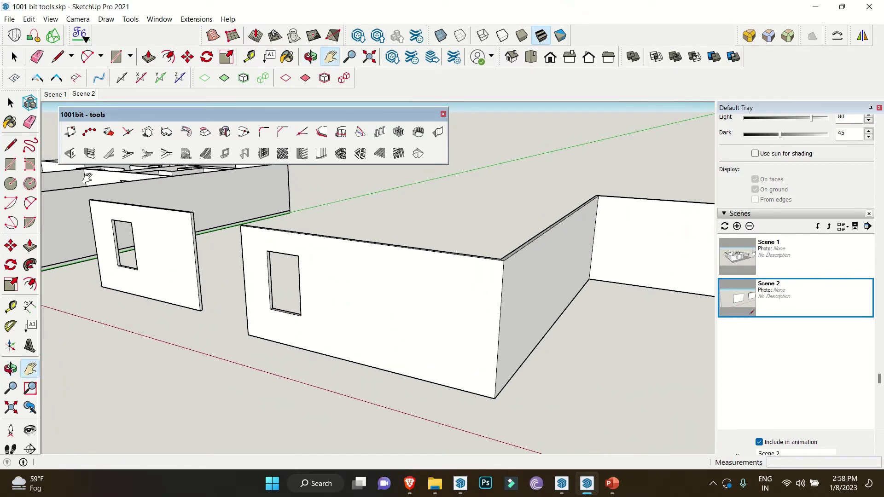
pyautogui.click(70, 153)
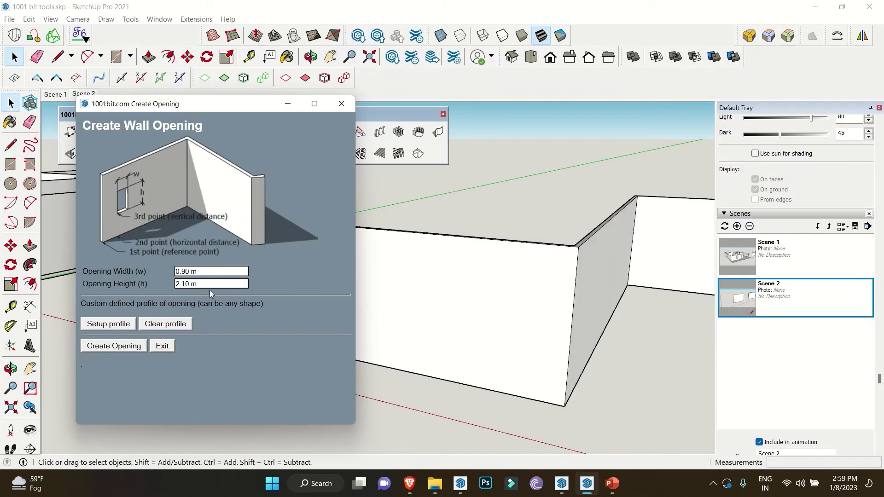
pyautogui.write('2.4')
pyautogui.click(115, 346)
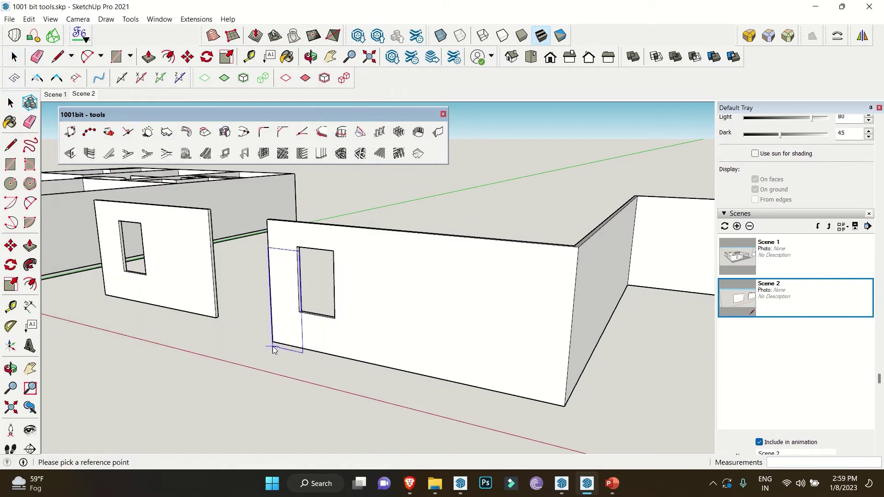
pyautogui.click(272, 345)
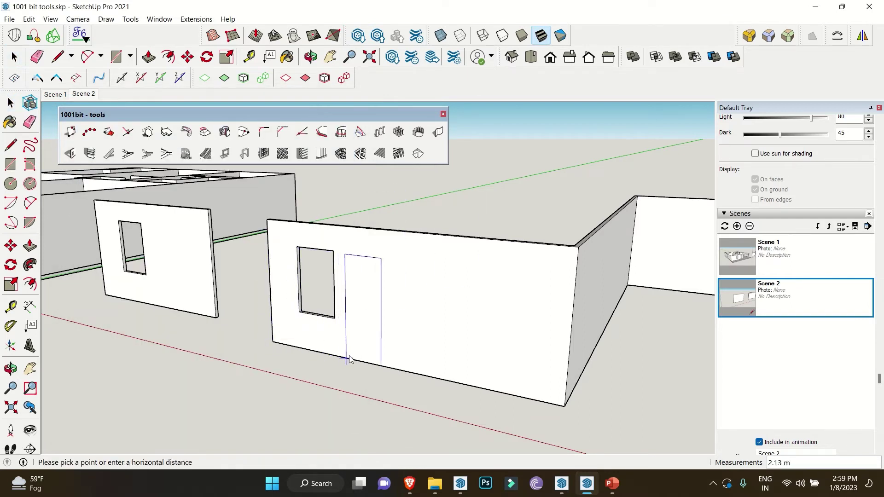
pyautogui.click(364, 364)
pyautogui.moveTo(380, 363)
pyautogui.mouseDown(button='middle')
pyautogui.moveTo(361, 355)
pyautogui.moveTo(384, 349)
pyautogui.mouseUp(button='middle')
pyautogui.scroll(4, 339, 307)
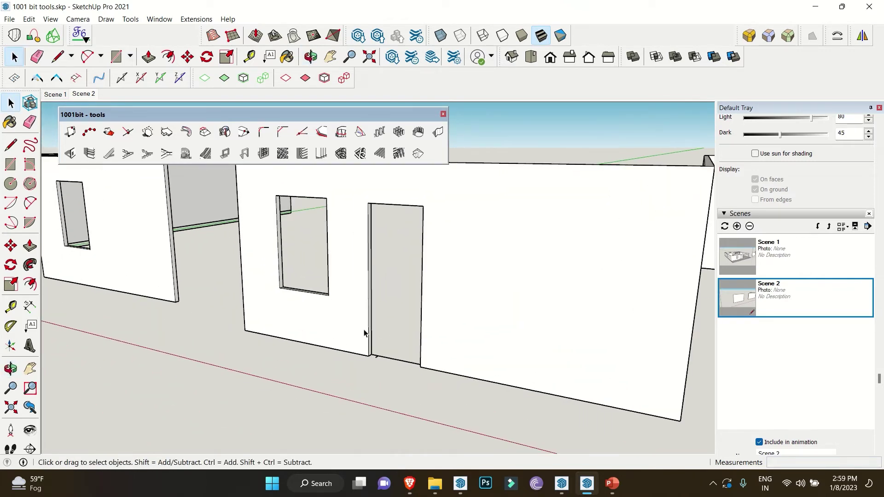
# Fill the window opening in the new wall with a rectangular face spanning its opposite corners.
pyautogui.keyDown('shift'); pyautogui.moveTo(334, 306); pyautogui.dragTo(352, 327); pyautogui.keyUp('shift')
pyautogui.keyDown('shift'); pyautogui.moveTo(351, 328); pyautogui.dragTo(348, 334, button='middle'); pyautogui.keyUp('shift')
pyautogui.press('r')
pyautogui.click(297, 310)
pyautogui.scroll(3, 294, 268)
pyautogui.press('Escape')
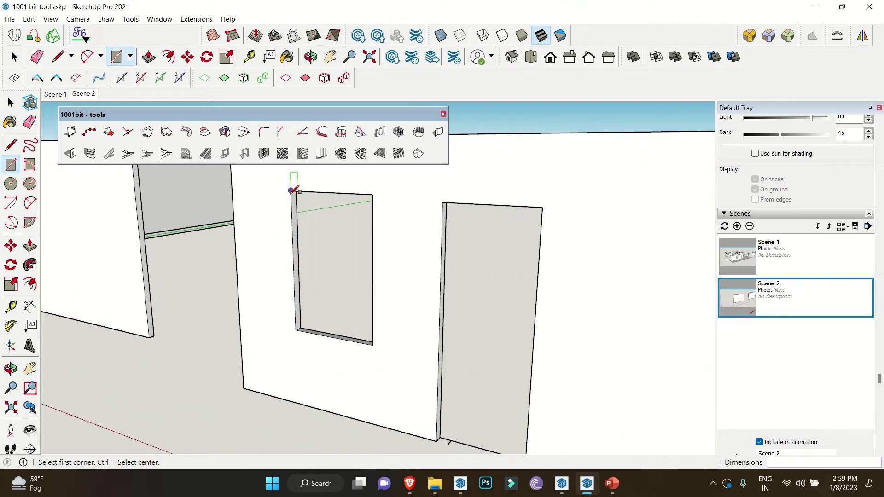
pyautogui.click(293, 189)
pyautogui.click(374, 343)
pyautogui.press('space')
# Create a rectangular window frame 0.09 m deep and 0.03 m wide from the face in the window opening.
pyautogui.click(350, 310)
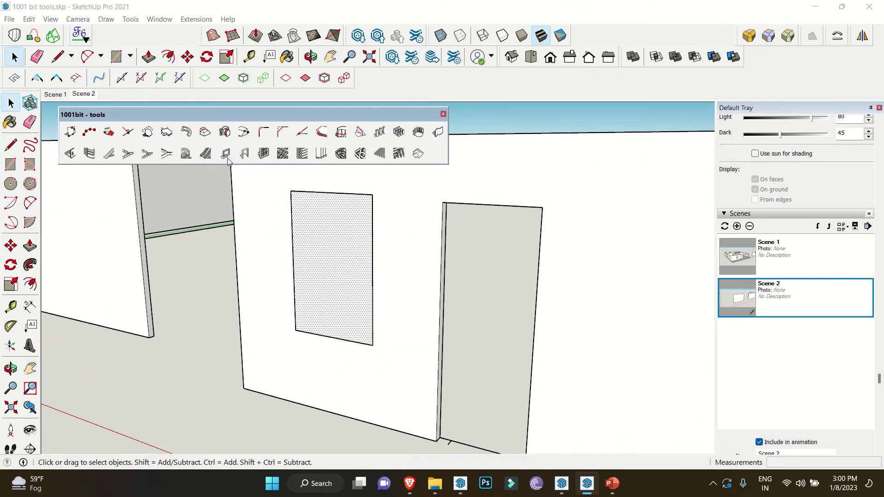
pyautogui.click(227, 156)
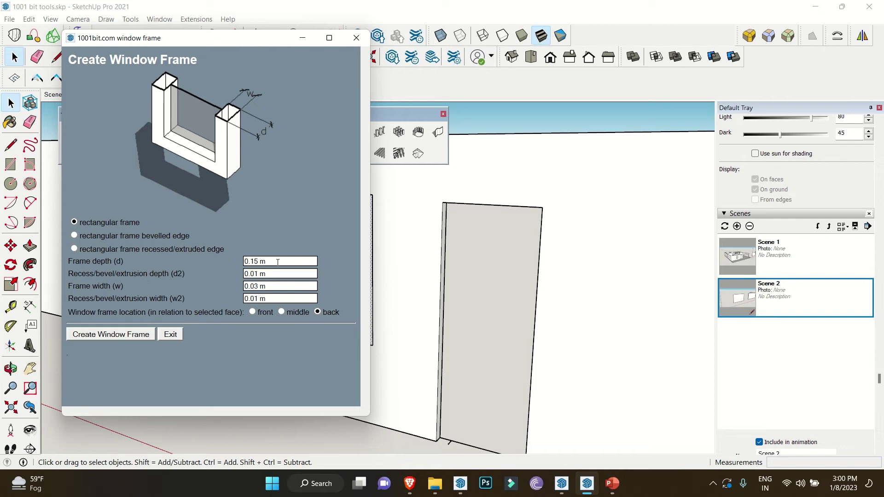
pyautogui.write('0.09')
pyautogui.click(123, 334)
# Paint the window pane with the Translucent_Glass_Gray material.
pyautogui.moveTo(306, 325)
pyautogui.mouseDown(button='middle')
pyautogui.moveTo(322, 318)
pyautogui.moveTo(355, 347)
pyautogui.moveTo(499, 295)
pyautogui.moveTo(395, 286)
pyautogui.moveTo(355, 272)
pyautogui.moveTo(554, 337)
pyautogui.moveTo(115, 351)
pyautogui.moveTo(485, 327)
pyautogui.mouseUp(button='middle')
pyautogui.doubleClick(355, 272)
pyautogui.press('b')
pyautogui.click(352, 257)
# Paint the window frame with Asphalt New from the Asphalt and Concrete materials.
pyautogui.scroll(3, 427, 211)
pyautogui.press('space')
pyautogui.tripleClick(426, 210)
pyautogui.click(809, 193)
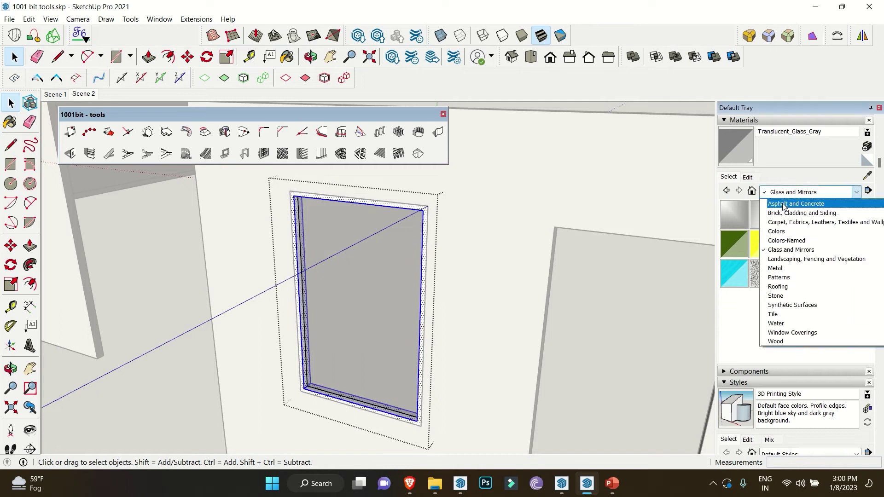
pyautogui.click(785, 204)
pyautogui.click(745, 215)
pyautogui.click(426, 210)
pyautogui.press('space')
pyautogui.click(268, 226)
# Fill the door opening beside the window with a rectangular face spanning its opposite corners.
pyautogui.scroll(-3, 285, 225)
pyautogui.moveTo(363, 284); pyautogui.dragTo(395, 349, button='middle')
pyautogui.press('r')
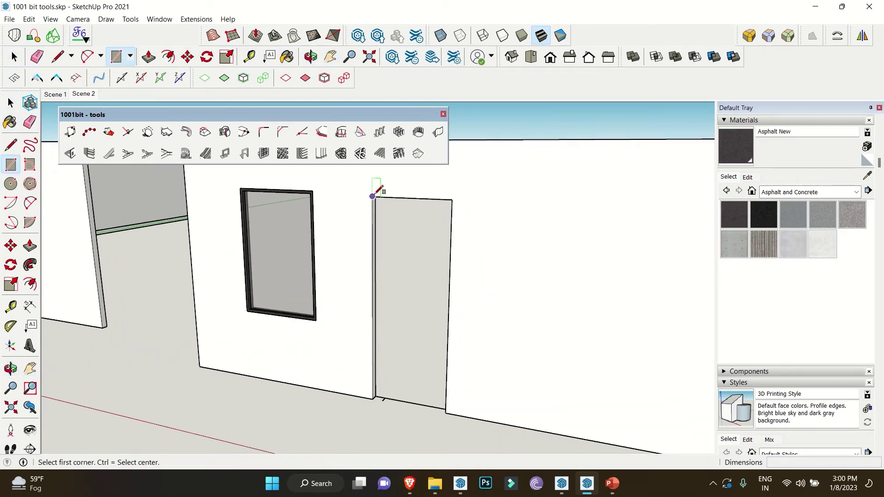
pyautogui.click(372, 197)
pyautogui.click(446, 413)
pyautogui.press('space')
# Create a rectangular door frame 0.09 m deep and 0.03 m wide from the face in the door opening.
pyautogui.click(382, 327)
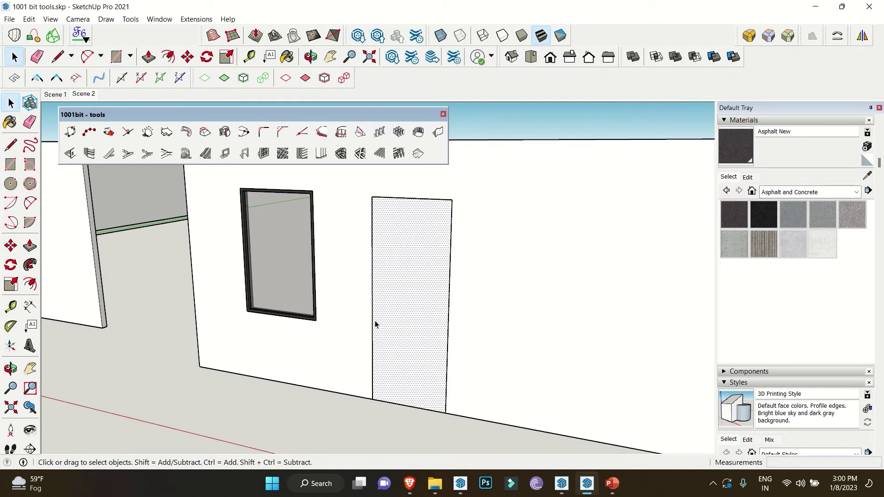
pyautogui.click(244, 153)
pyautogui.write('0.09')
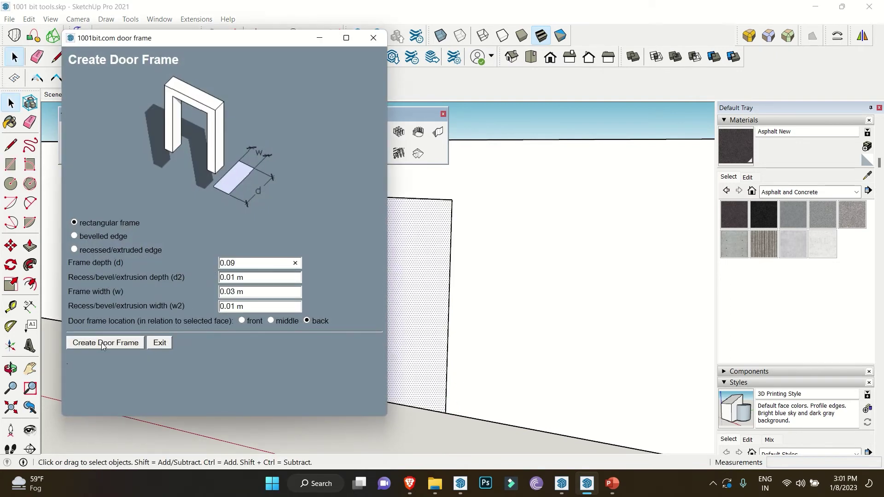
pyautogui.press('Tab')
pyautogui.click(97, 343)
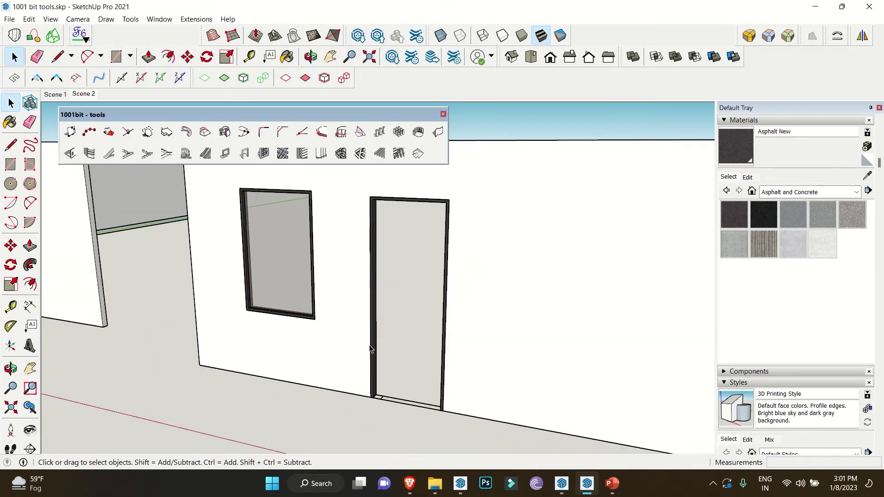
# Draw a large freestanding vertical rectangle in front of the long middle segment of the Z-shaped wall.
pyautogui.press('o')
pyautogui.moveTo(357, 351); pyautogui.dragTo(601, 341)
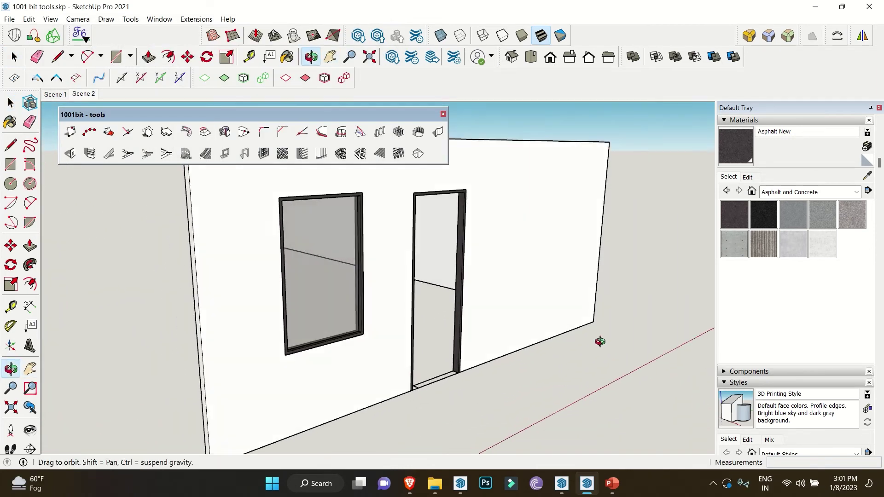
pyautogui.moveTo(600, 342); pyautogui.dragTo(295, 342, button='middle')
pyautogui.keyDown('shift'); pyautogui.moveTo(294, 342); pyautogui.dragTo(278, 337, button='middle'); pyautogui.keyUp('shift')
pyautogui.scroll(-2, 279, 298)
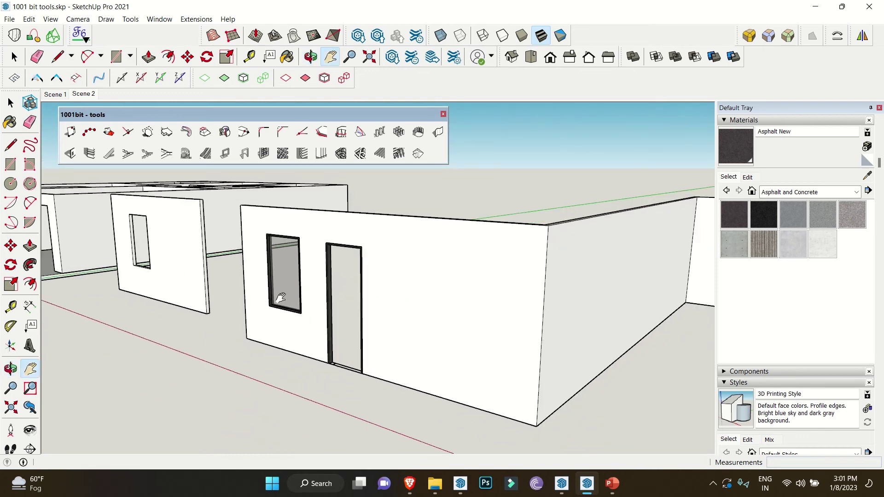
pyautogui.moveTo(281, 298); pyautogui.dragTo(297, 310, button='middle')
pyautogui.press('r')
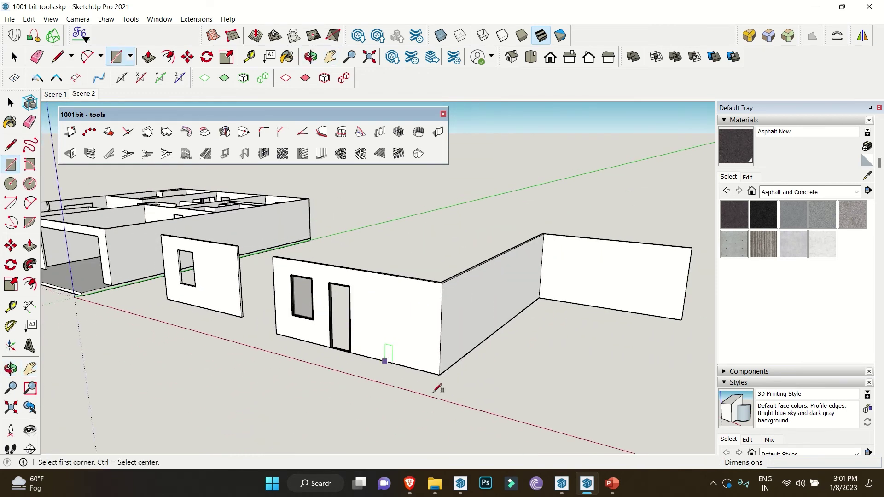
pyautogui.click(484, 388)
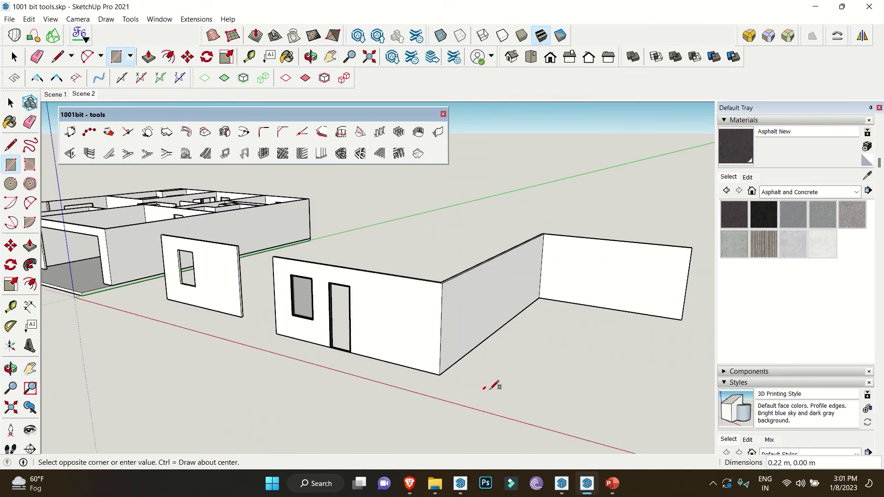
pyautogui.click(587, 318)
# Move the freestanding vertical rectangle a short distance toward the long middle segment of the Z-shaped wall.
pyautogui.press('space')
pyautogui.click(545, 350)
pyautogui.moveTo(545, 350); pyautogui.dragTo(488, 364, button='middle')
pyautogui.press('m')
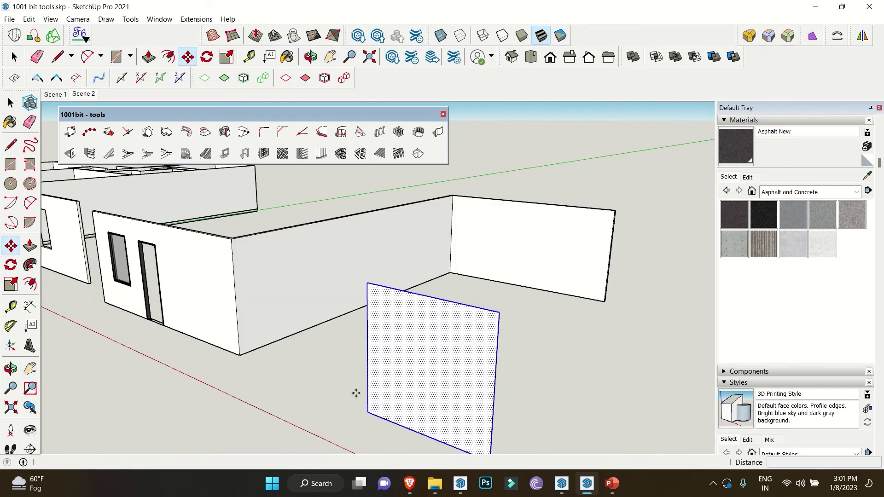
pyautogui.click(364, 407)
pyautogui.click(323, 408)
pyautogui.press('space')
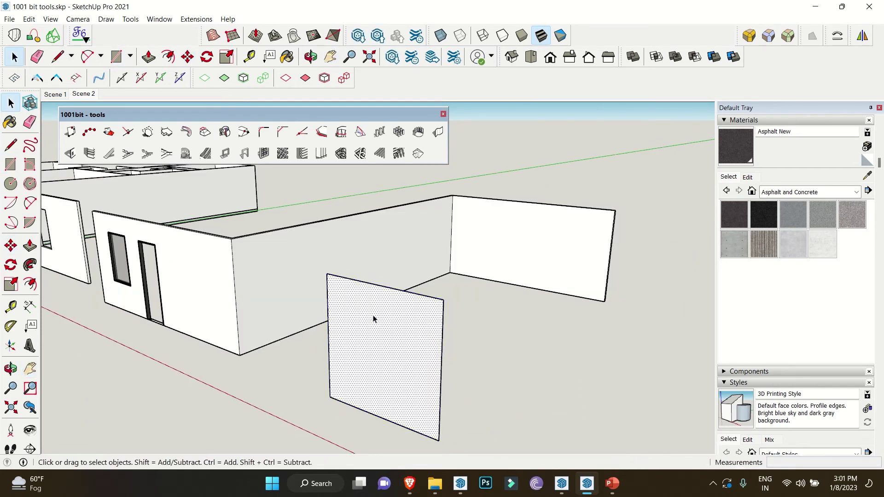
# Create horizontal louvres on the freestanding rectangle: depth 0.15 m, thickness 0.03 m, spacing 0.10 m, angle 30°, located at the back of the face.
pyautogui.click(302, 154)
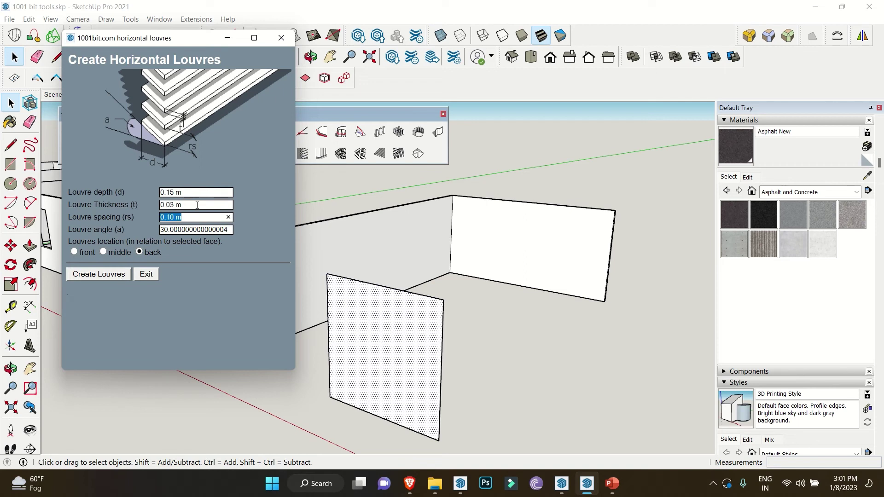
pyautogui.click(122, 275)
pyautogui.moveTo(349, 351); pyautogui.dragTo(152, 264, button='middle')
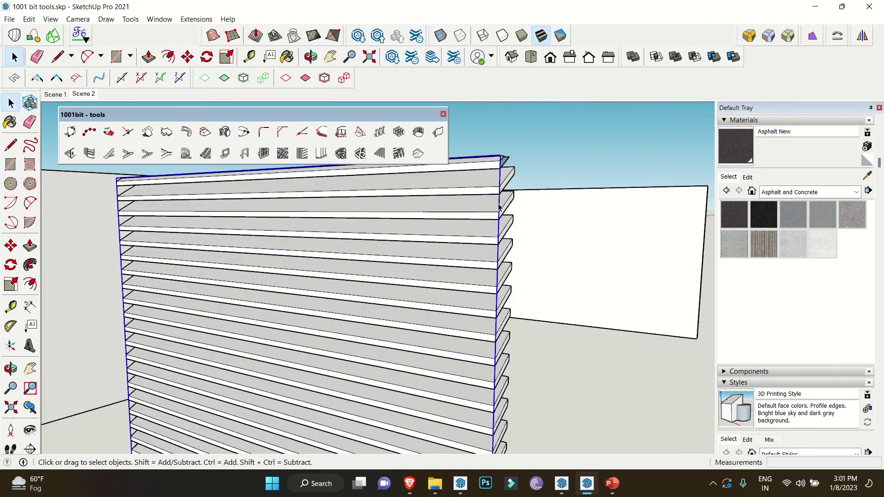
pyautogui.moveTo(474, 222); pyautogui.dragTo(443, 247, button='middle')
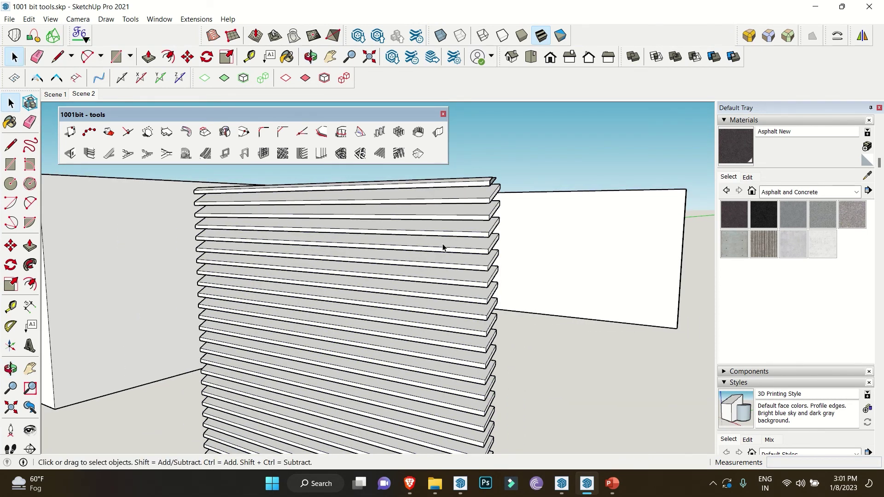
pyautogui.keyDown('shift'); pyautogui.moveTo(387, 291); pyautogui.dragTo(349, 278, button='middle'); pyautogui.keyUp('shift')
pyautogui.scroll(-4, 367, 253)
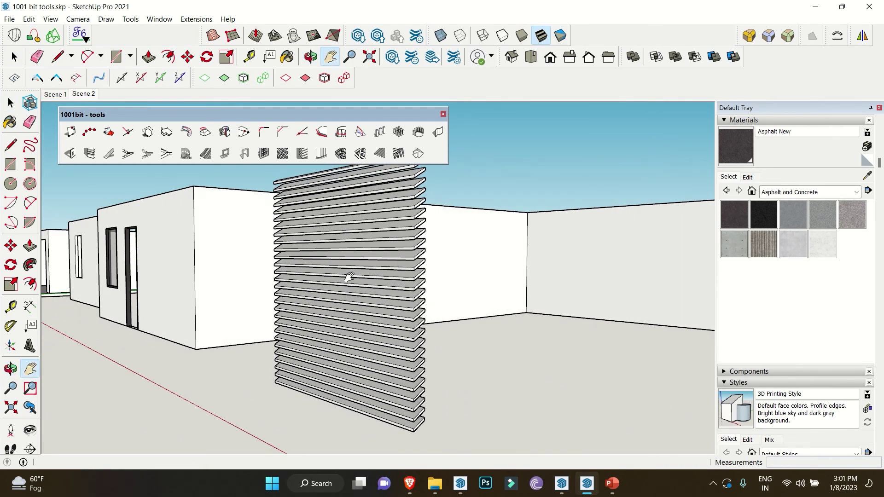
# Open the louvre group and paint all its slats with Wood Veneer 01 from the Wood materials.
pyautogui.doubleClick(353, 277)
pyautogui.hotkey('ctrl', 'a')
pyautogui.press('b')
pyautogui.click(856, 193)
pyautogui.click(774, 343)
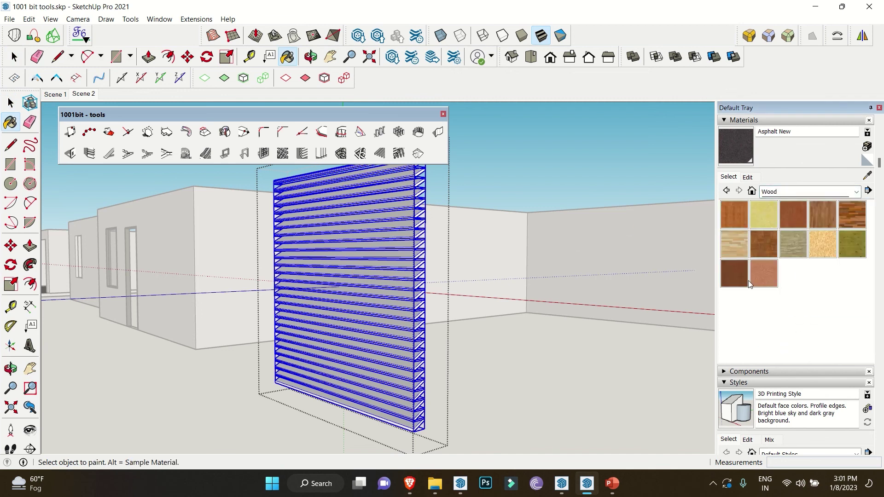
pyautogui.click(737, 275)
pyautogui.click(338, 192)
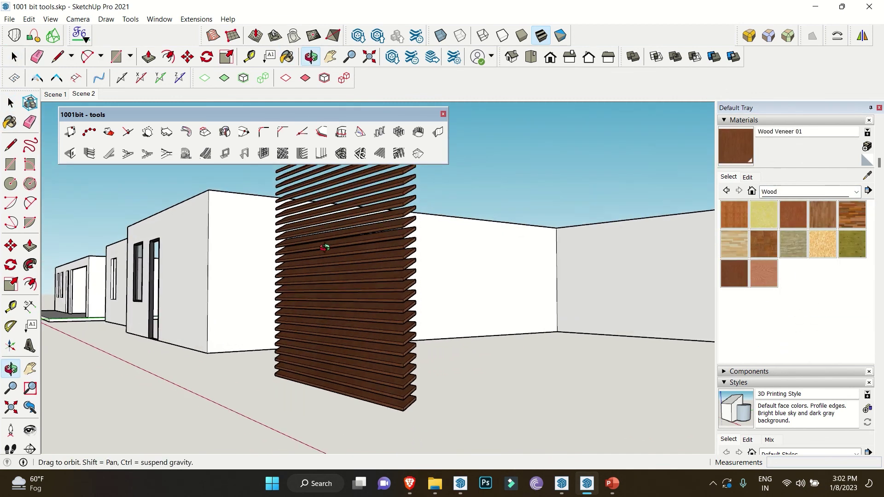